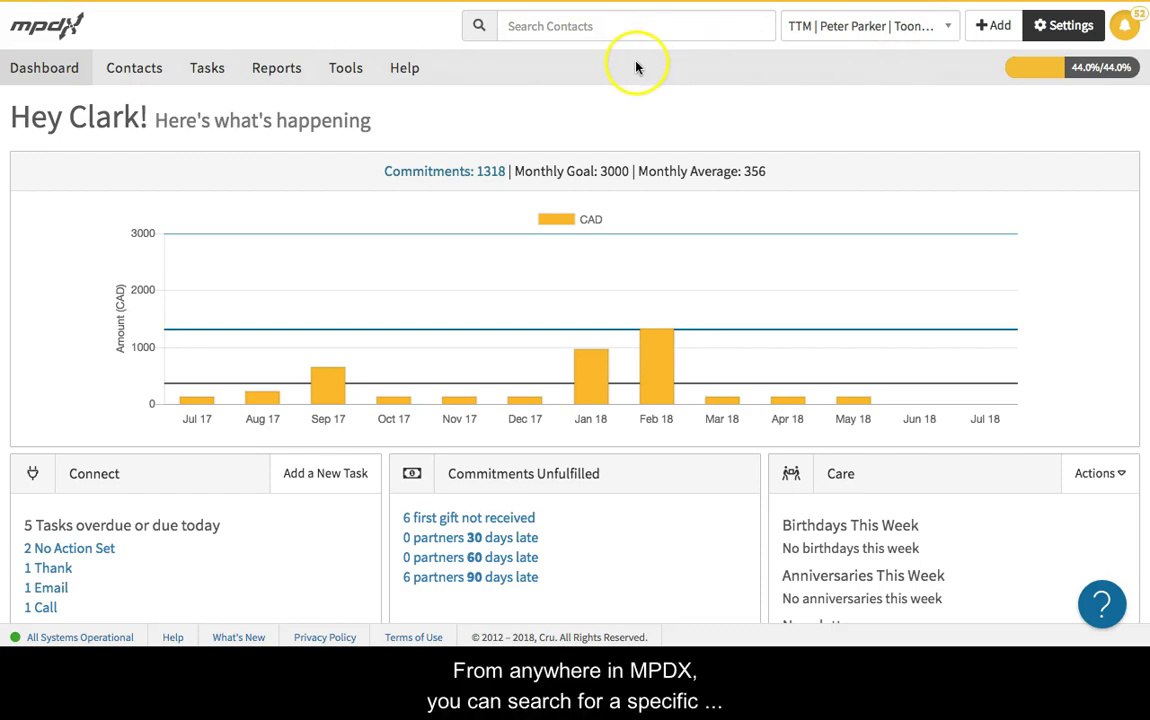
Search for a contact by name, then clear and leave the search
left_click(609, 25)
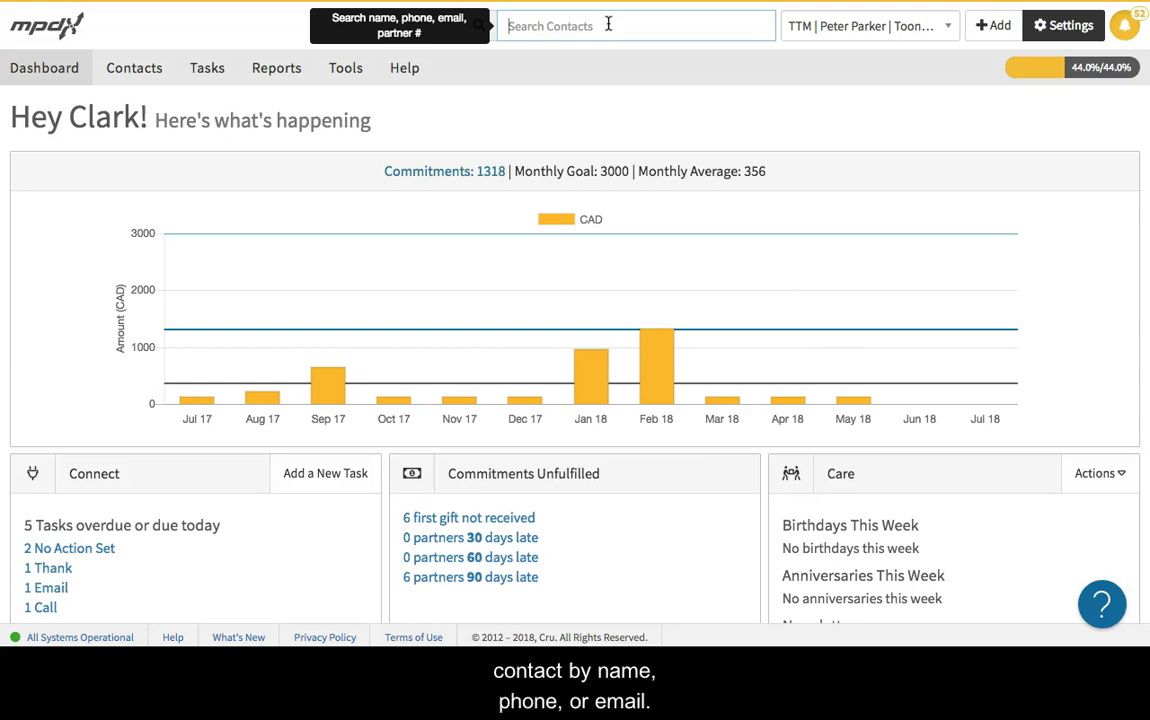
type("Duck")
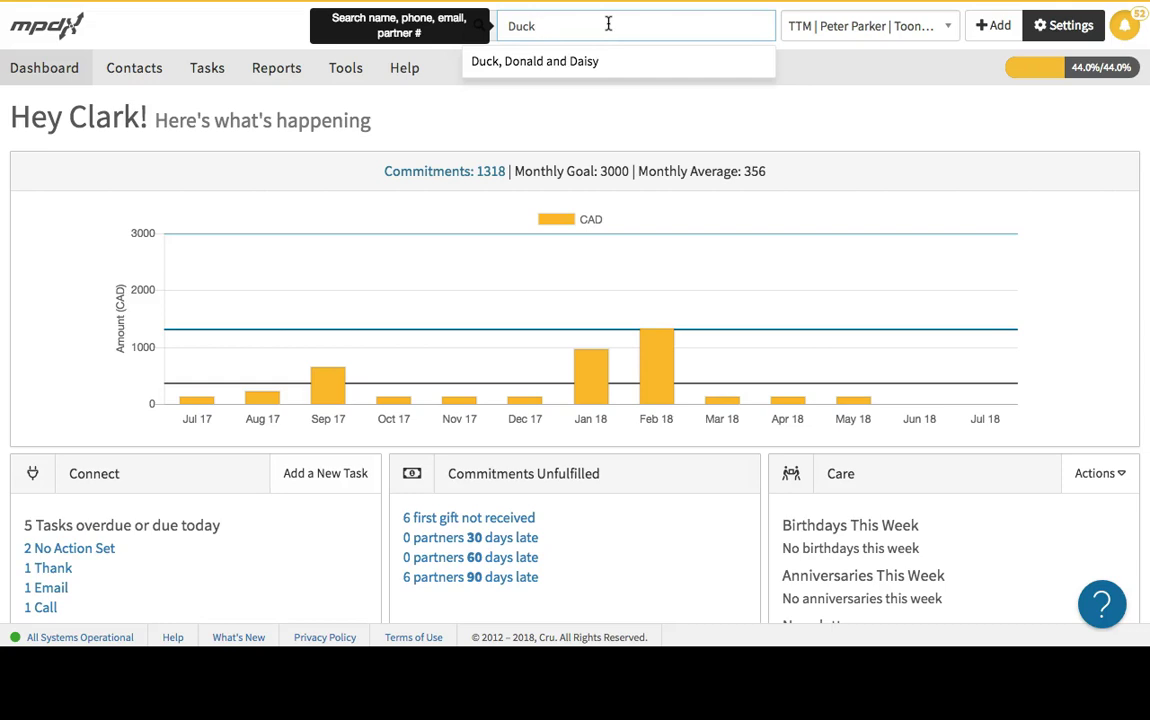
key("BackSpace")
key("BackSpace")
key("BackSpace")
key("BackSpace")
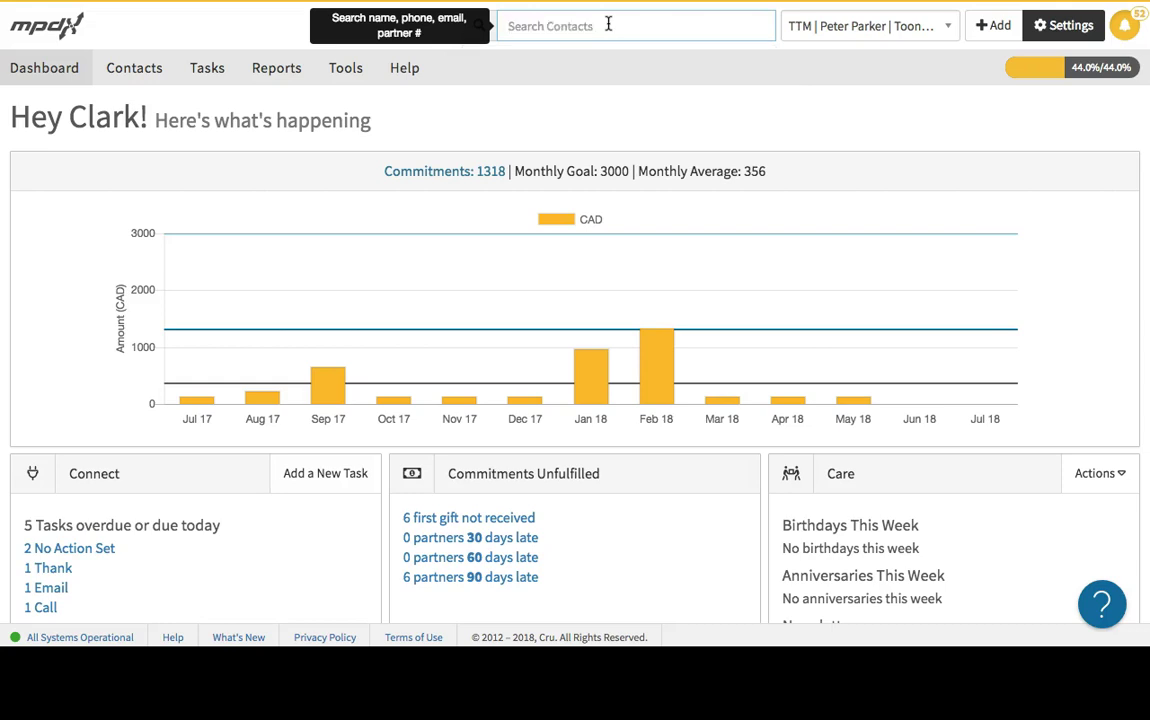
left_click(826, 69)
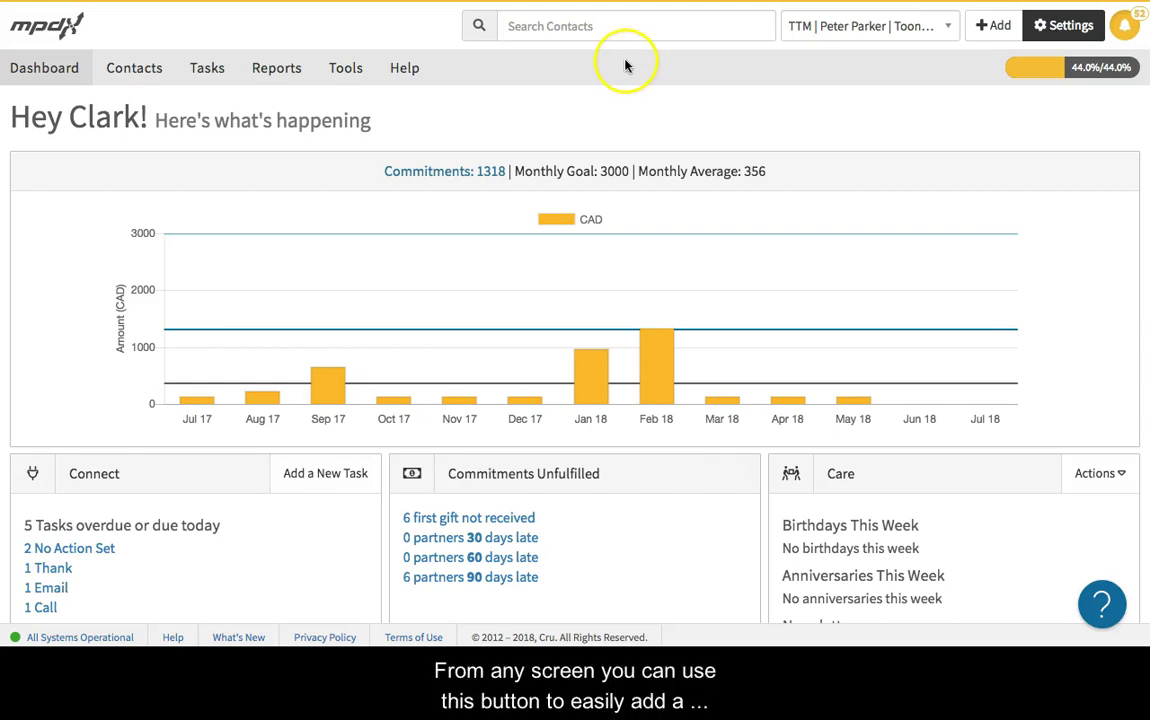
Start a Log Task form from + Add, close it unsaved, and show the settings menu
left_click(997, 30)
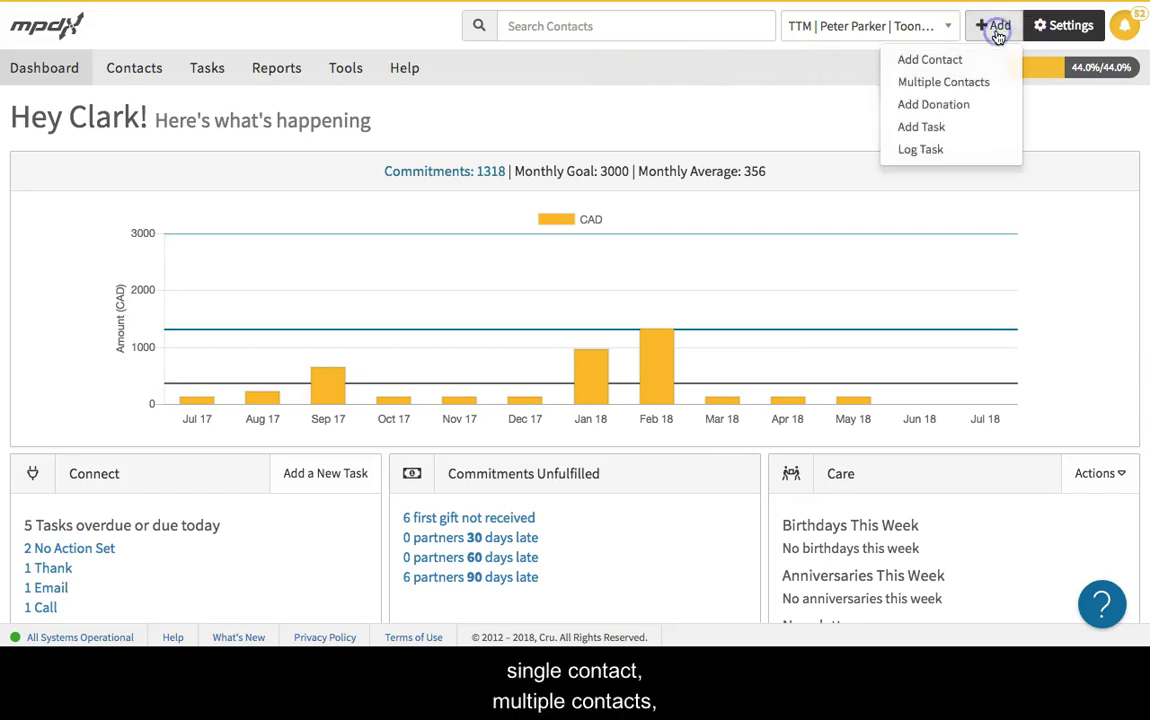
left_click(970, 157)
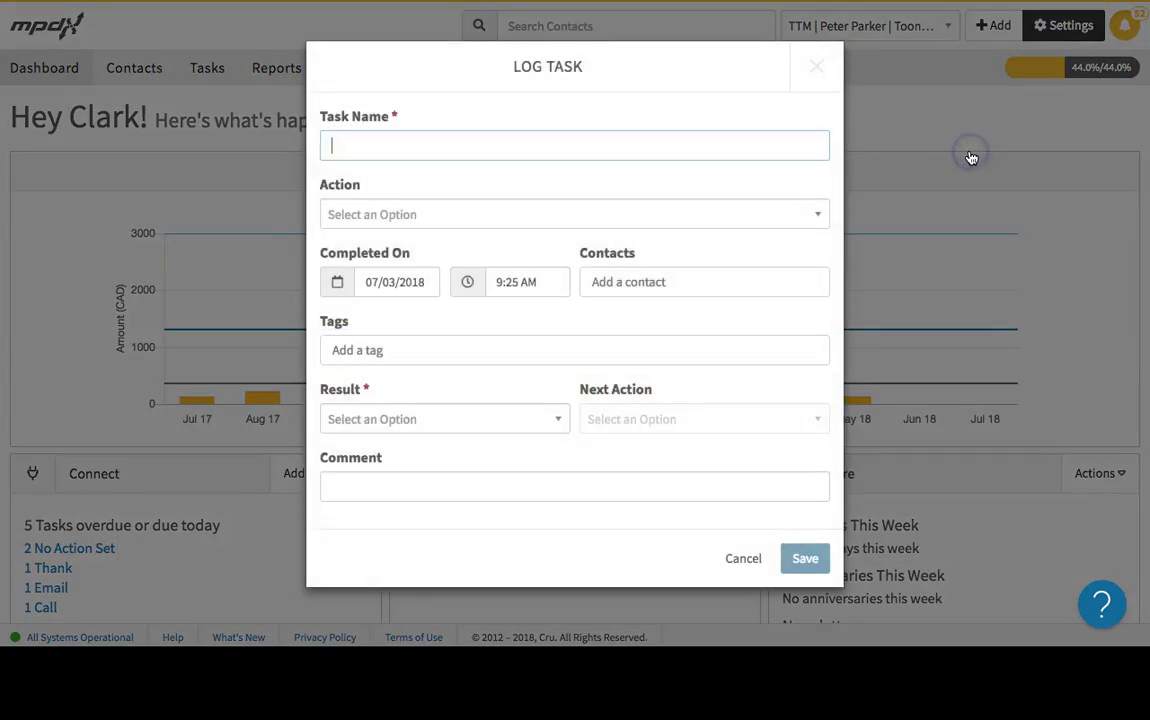
left_click(817, 67)
left_click(1060, 26)
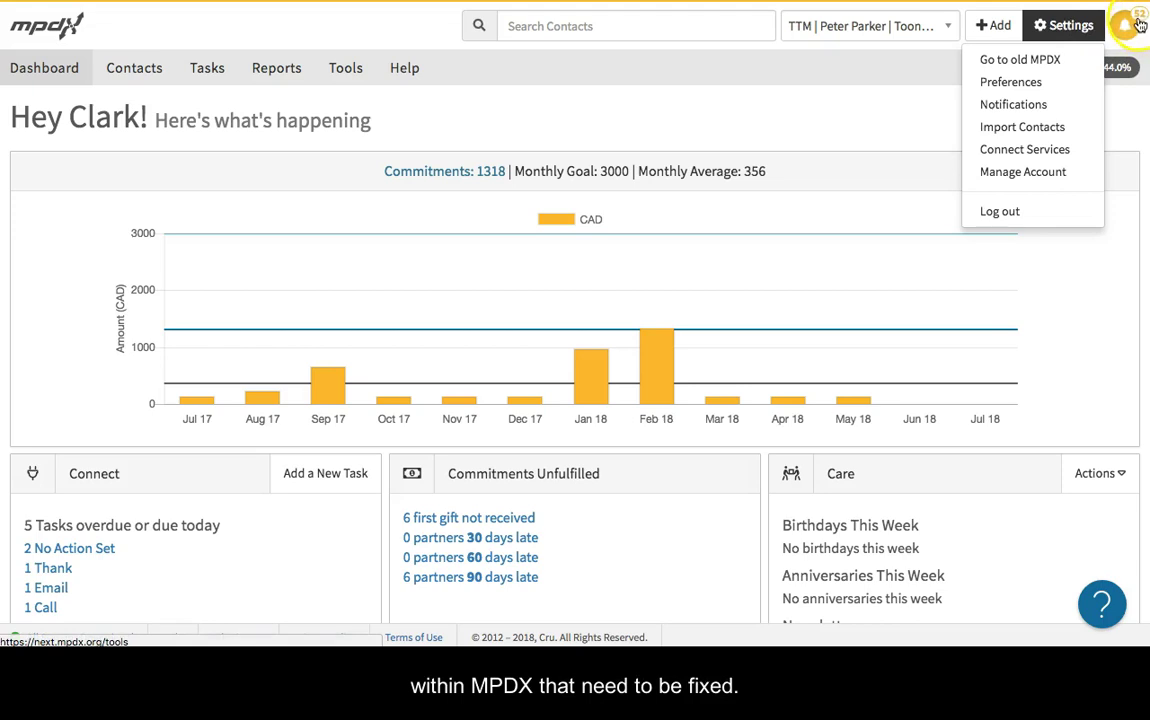
Review the Tools cards flagging 30 commitment, 2 email, 8 address and 11 newsletter fixes
left_click(1131, 28)
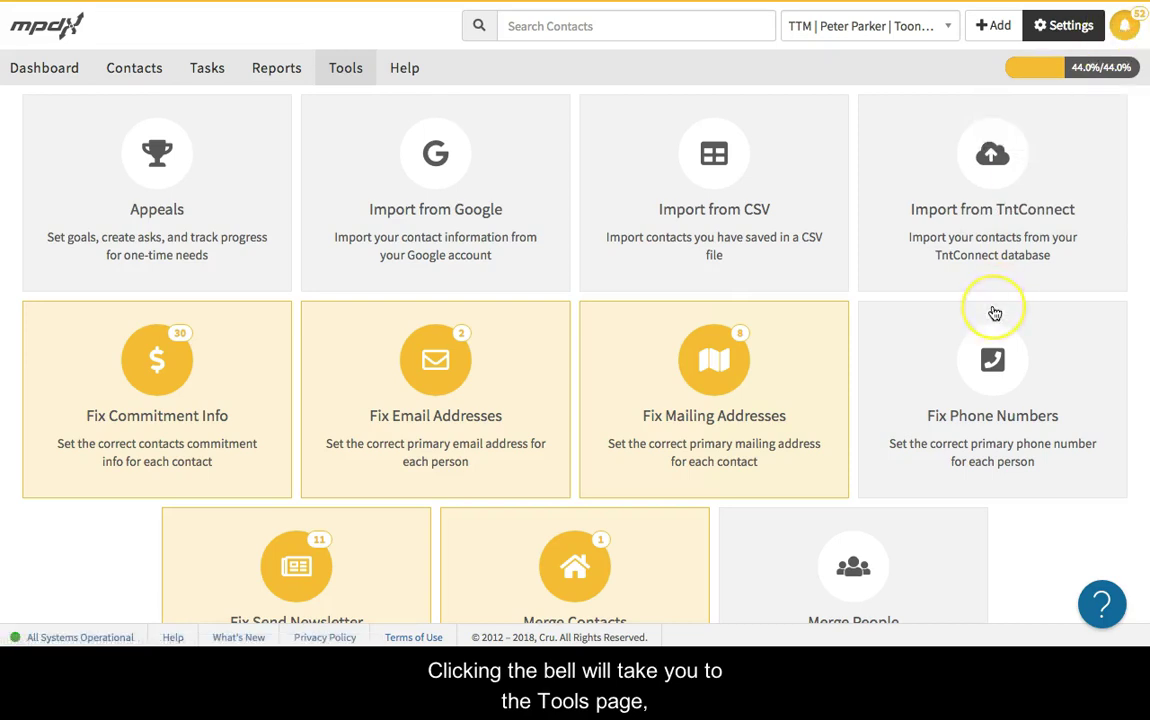
scroll(995, 310, "down", 1)
scroll(995, 313, "up", 1)
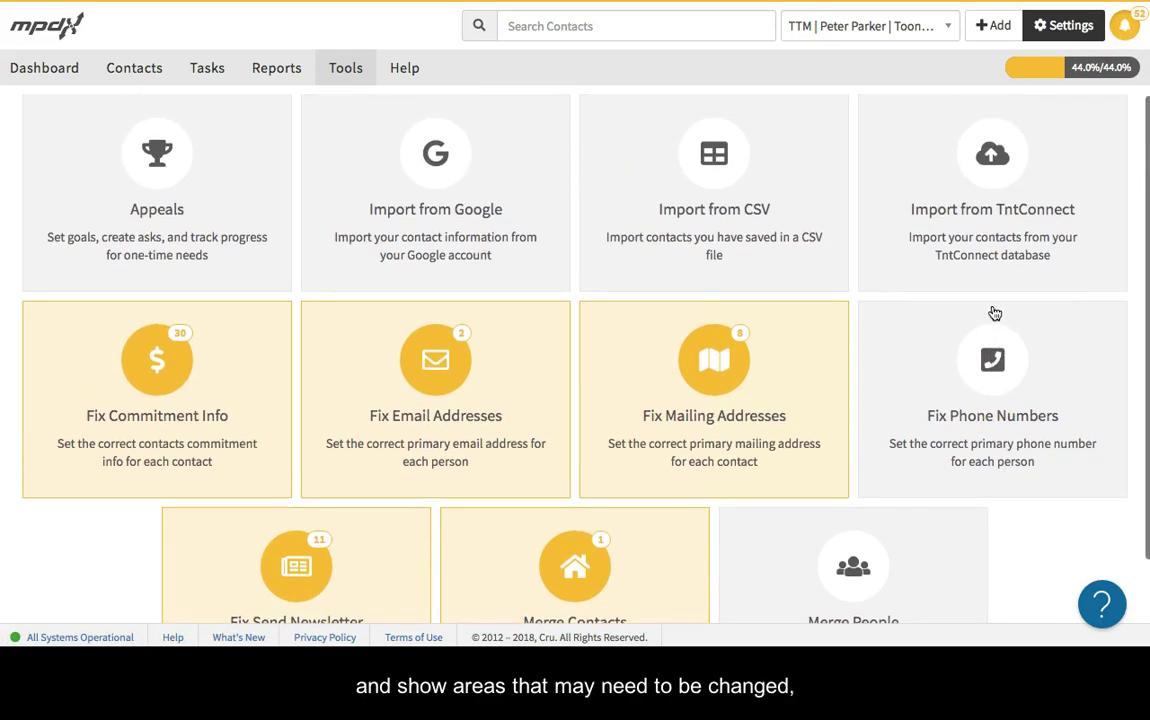
scroll(992, 312, "down", 1)
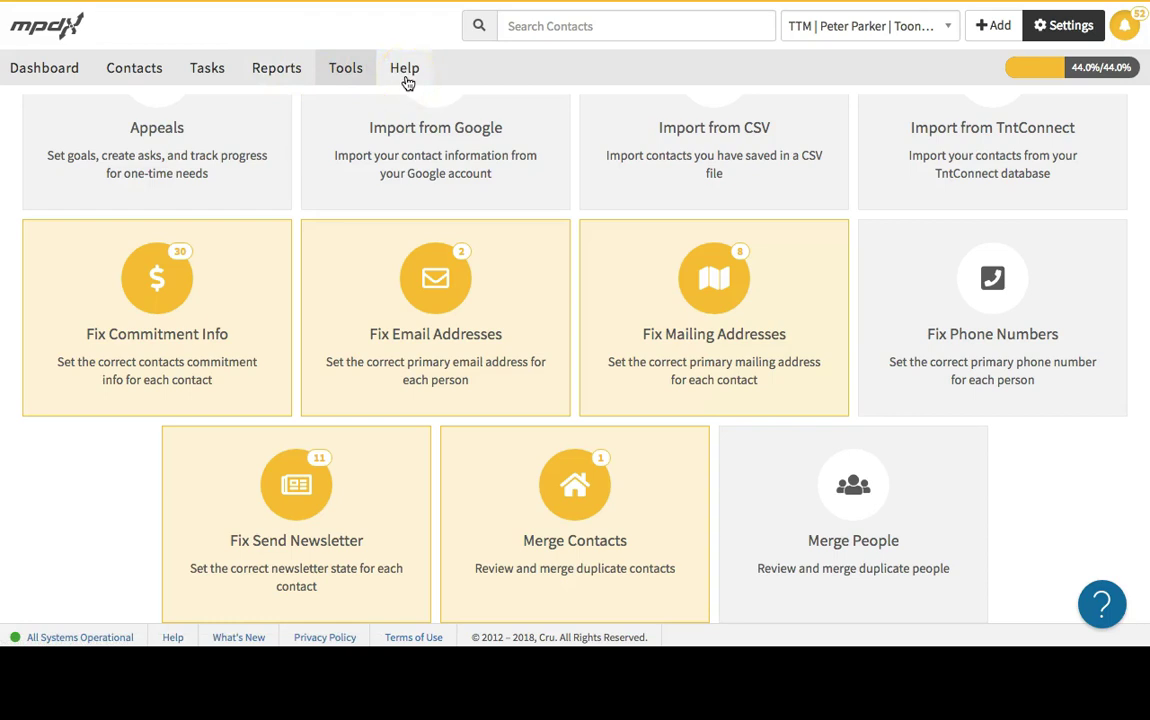
Return to the dashboard and scroll through its widgets
left_click(23, 71)
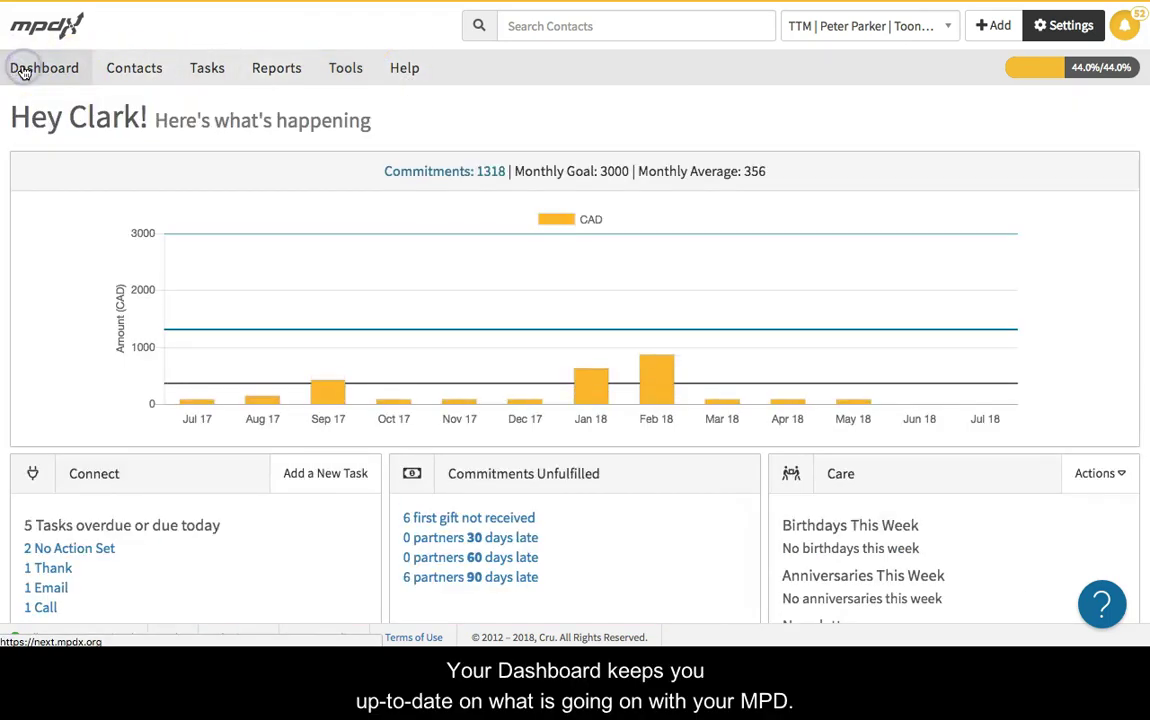
scroll(533, 413, "down", 1)
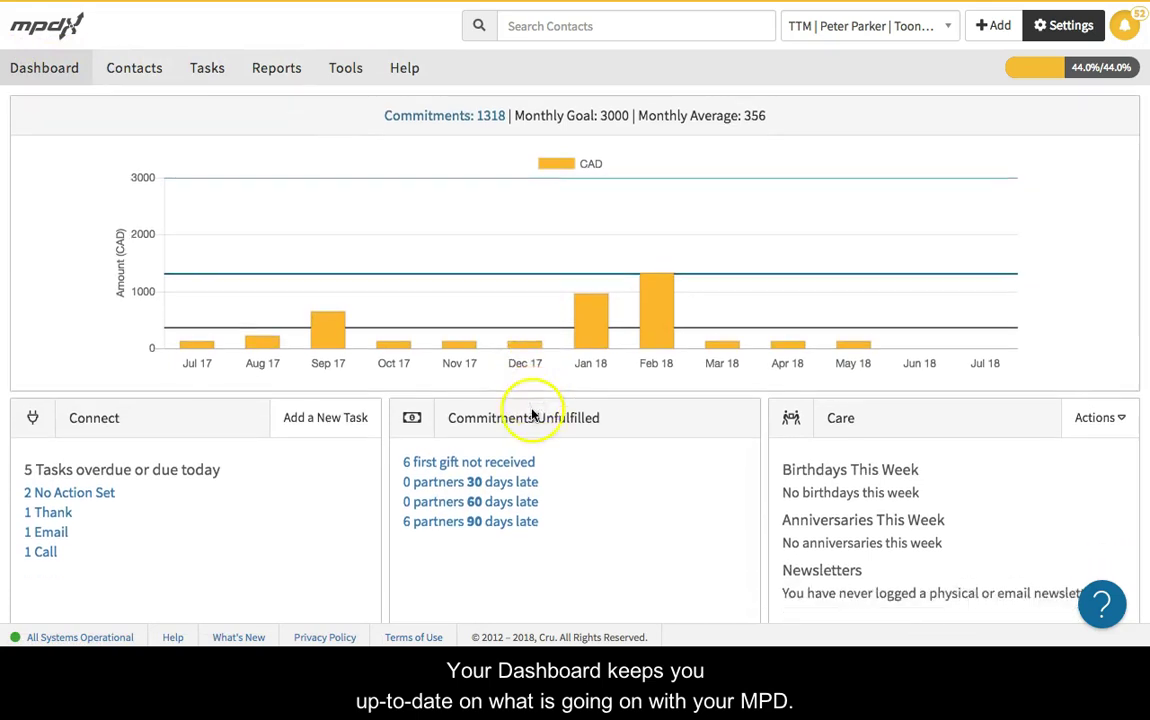
scroll(533, 413, "down", 5)
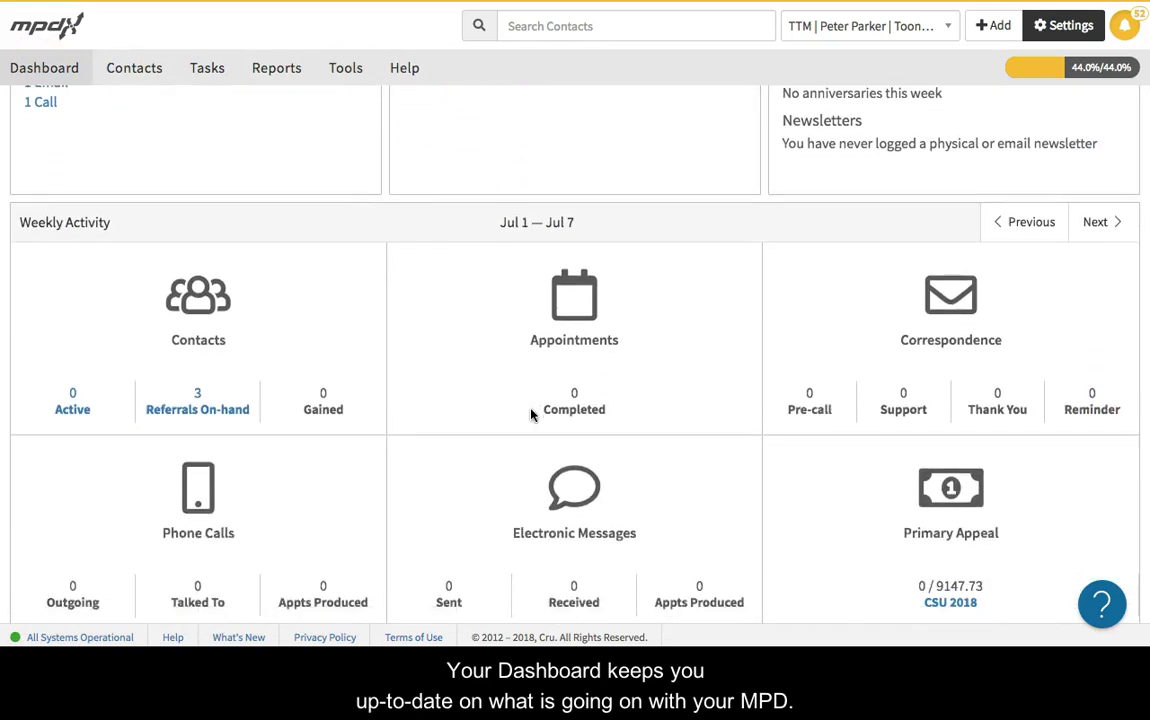
scroll(531, 414, "down", 1)
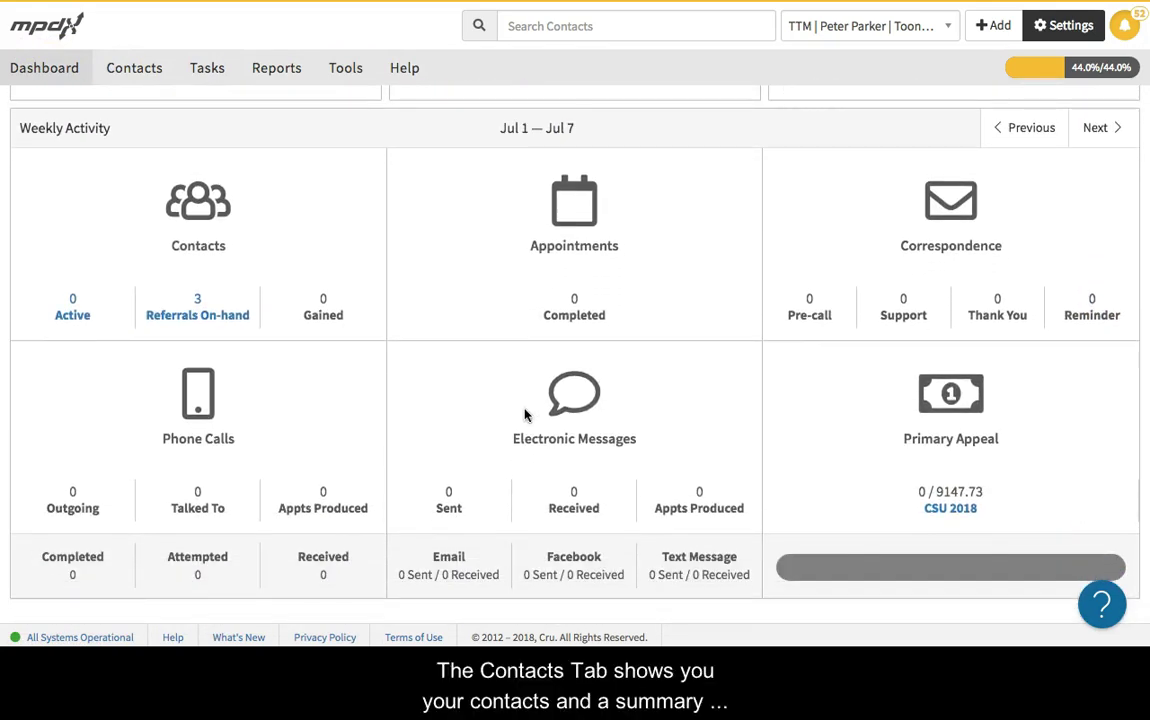
scroll(528, 413, "up", 6)
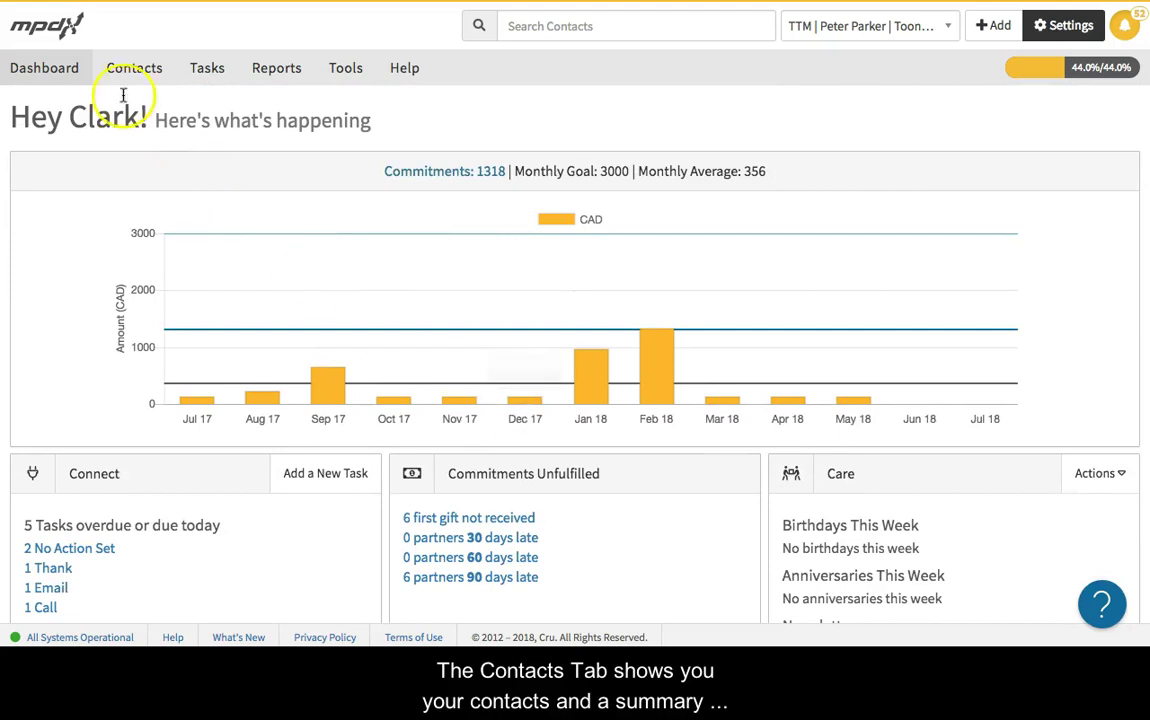
Open a contact household from the Contacts list and view its details, donations and tasks
left_click(135, 77)
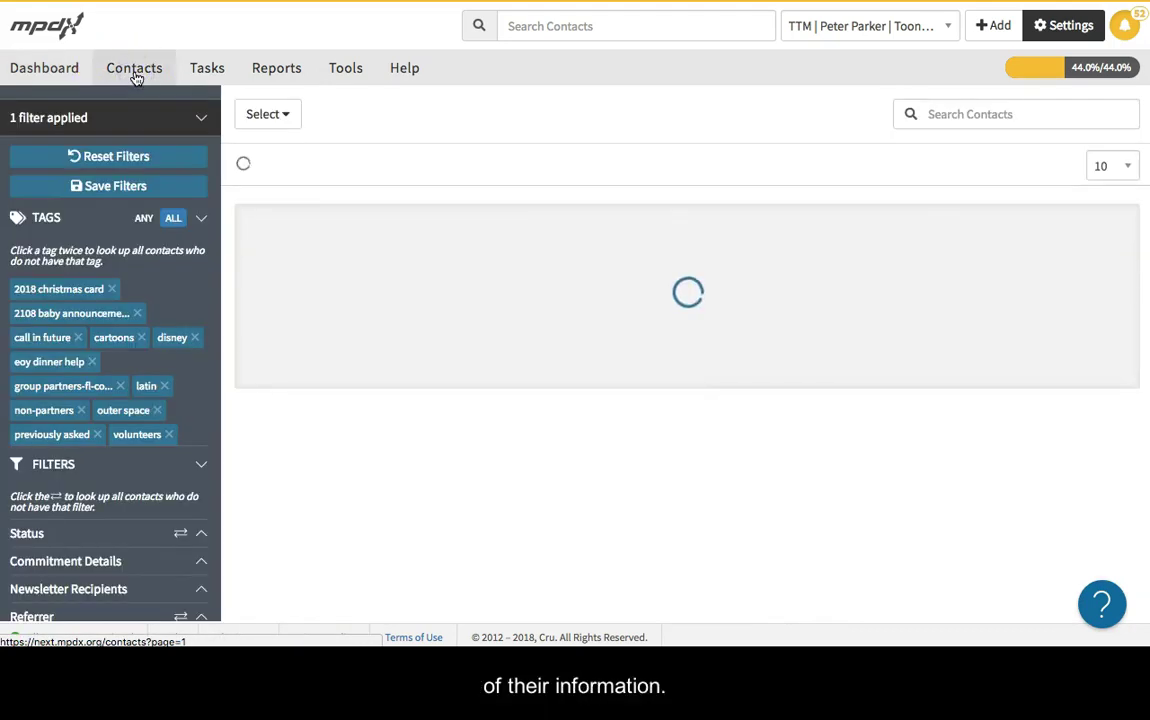
scroll(462, 450, "down", 2)
scroll(457, 447, "down", 3)
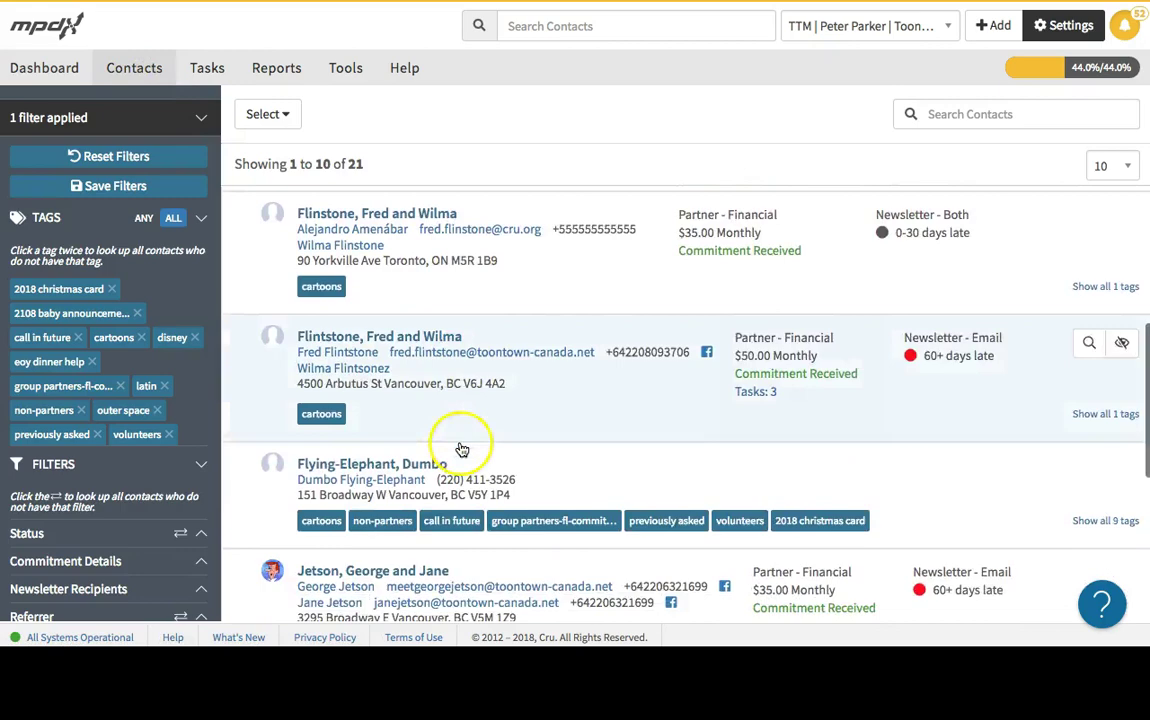
scroll(441, 424, "up", 2)
scroll(462, 426, "down", 2)
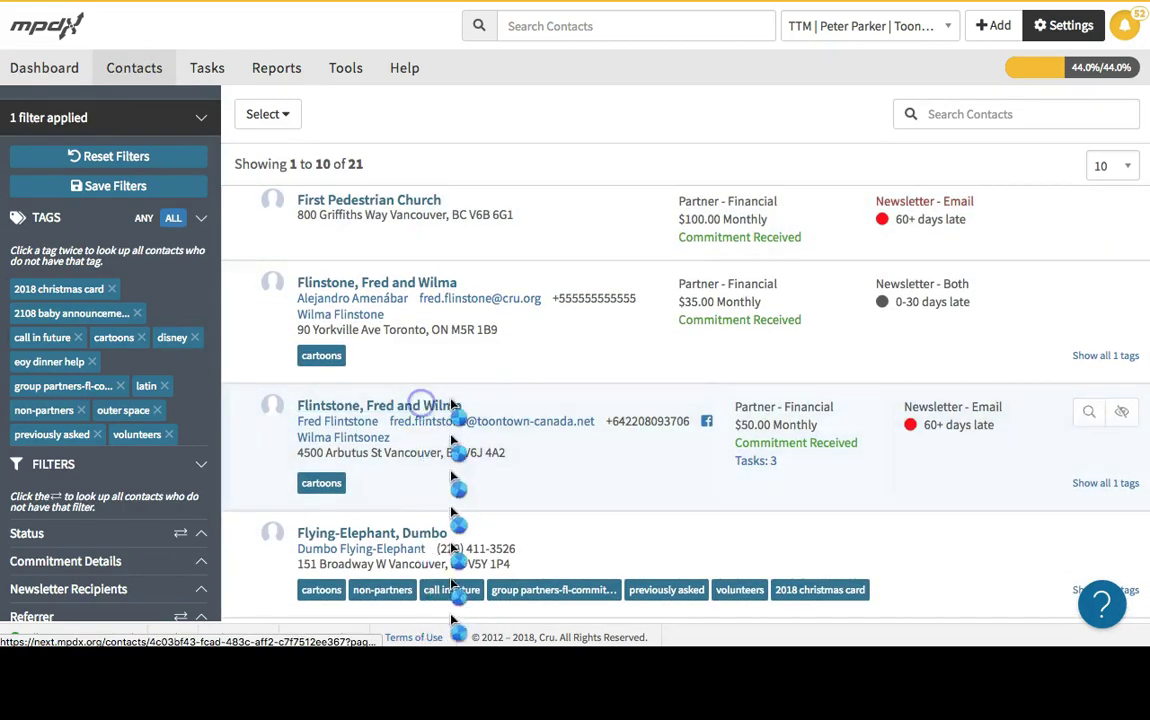
left_click(424, 406)
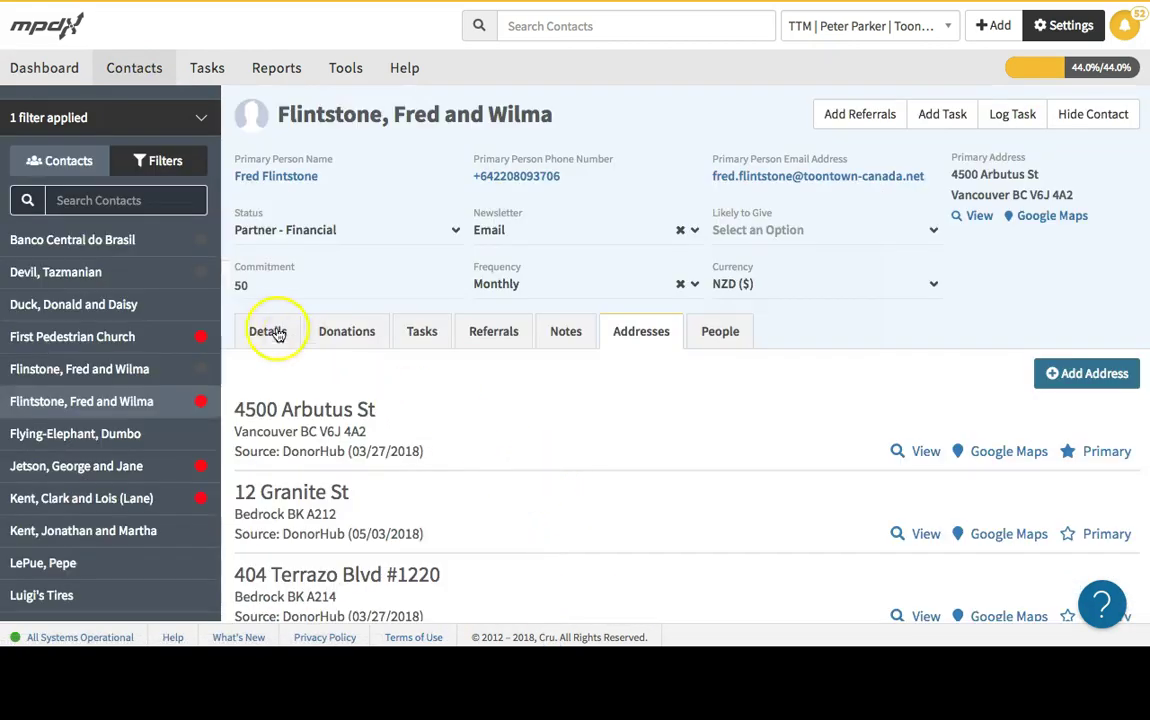
left_click(272, 331)
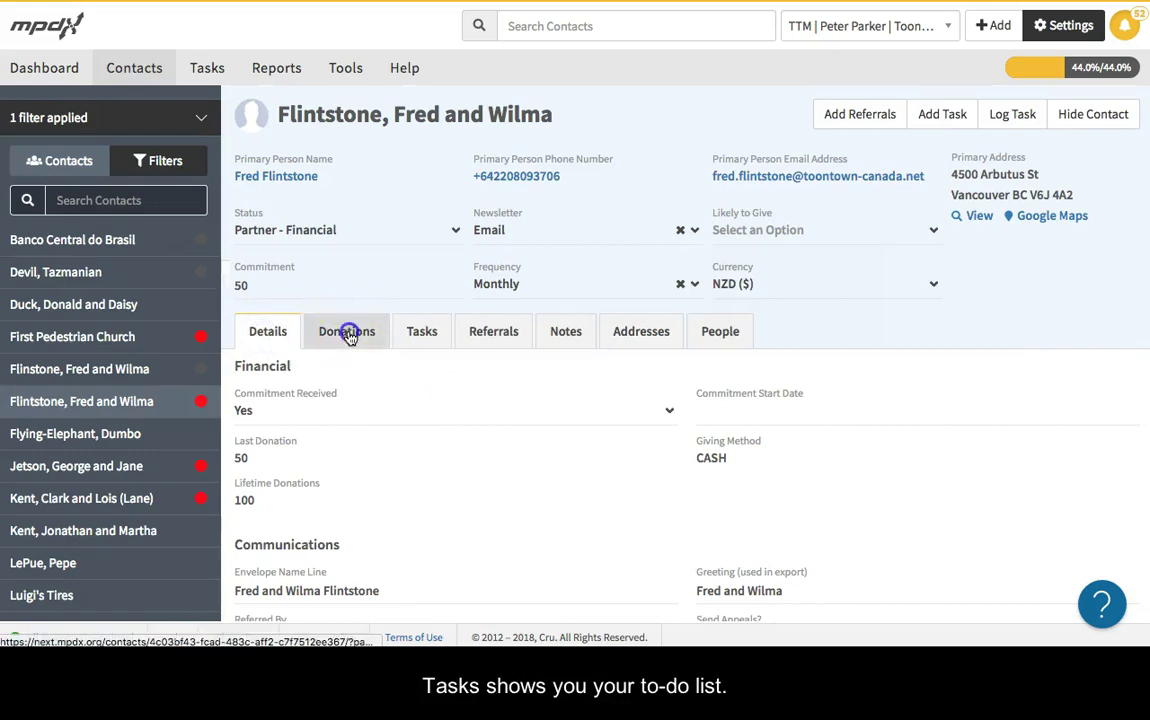
left_click(340, 331)
left_click(422, 334)
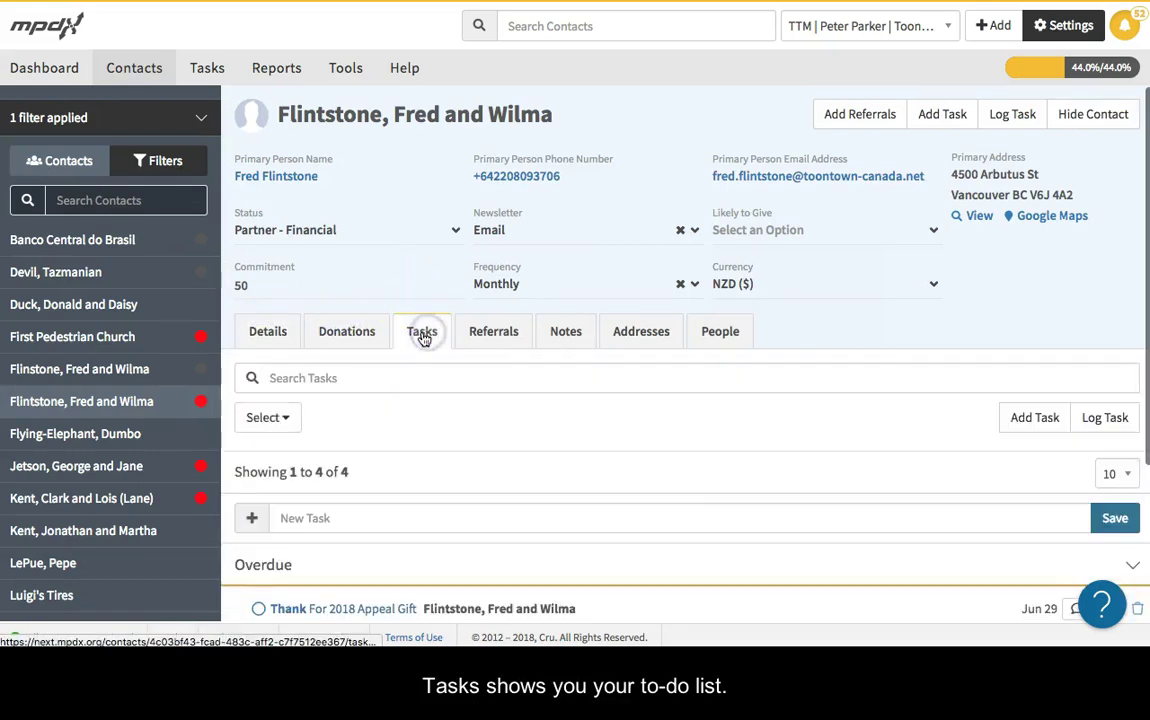
View the full Tasks list, then the Reports donations chart against the 3000 goal
left_click(206, 70)
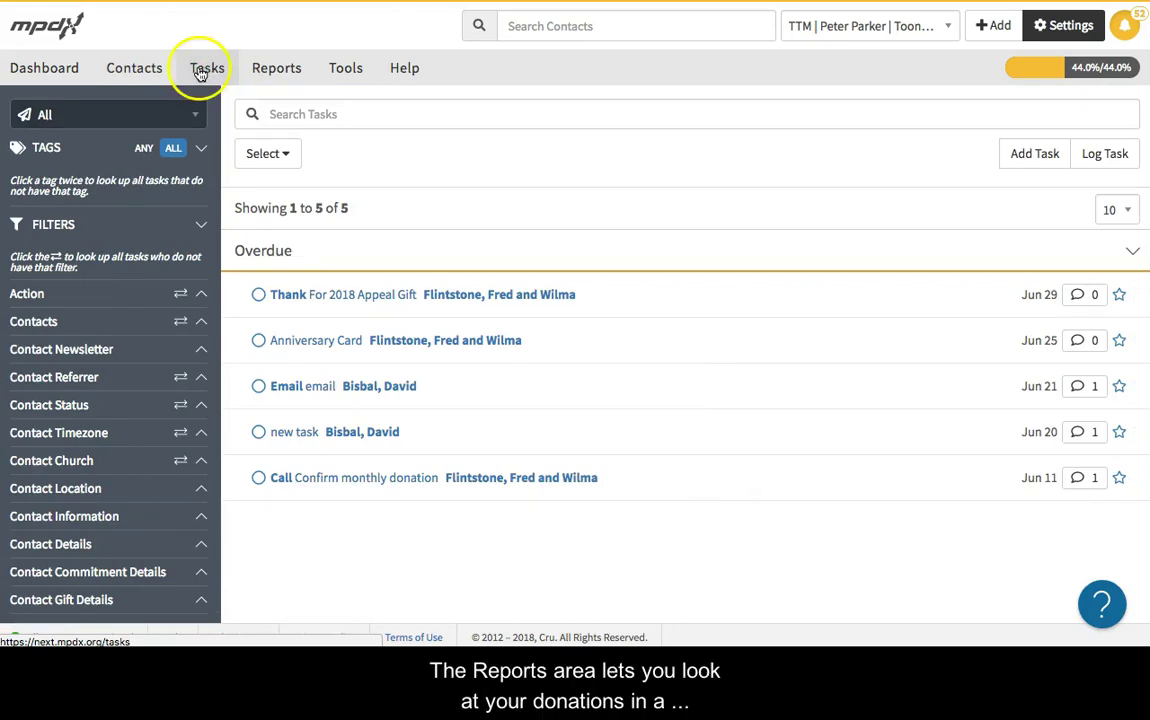
left_click(283, 70)
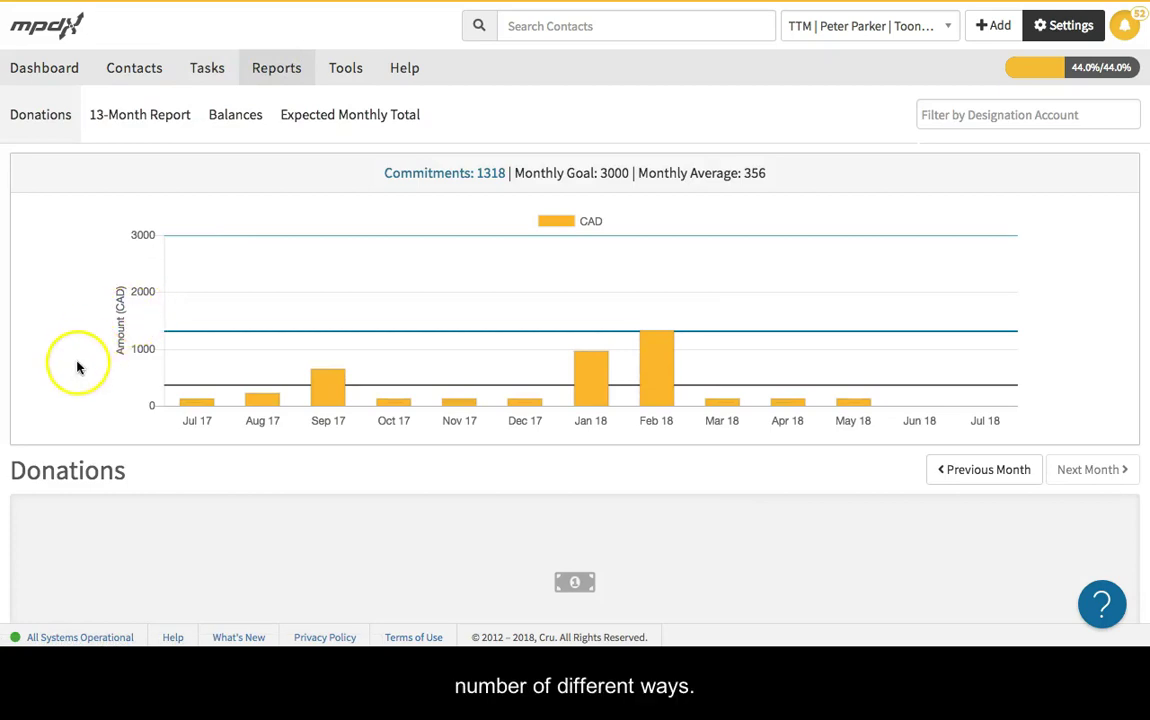
scroll(77, 365, "down", 3)
scroll(77, 365, "up", 3)
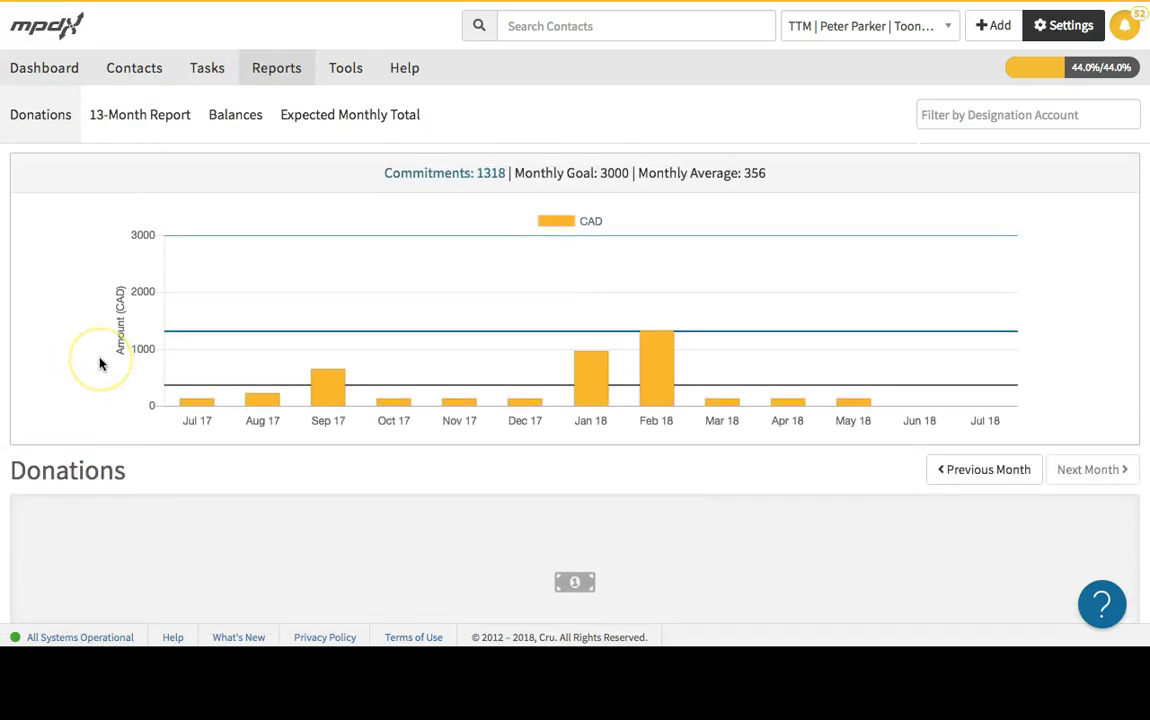
Show the help article panel, close it, and reopen it
left_click(405, 72)
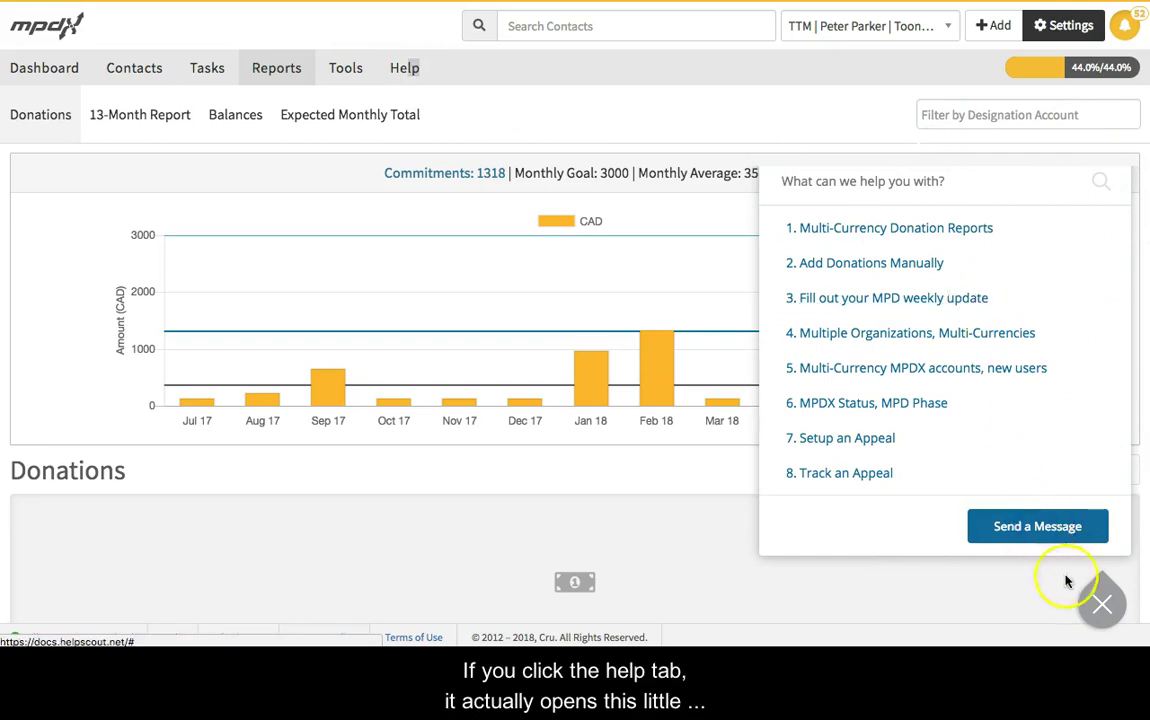
left_click(1102, 604)
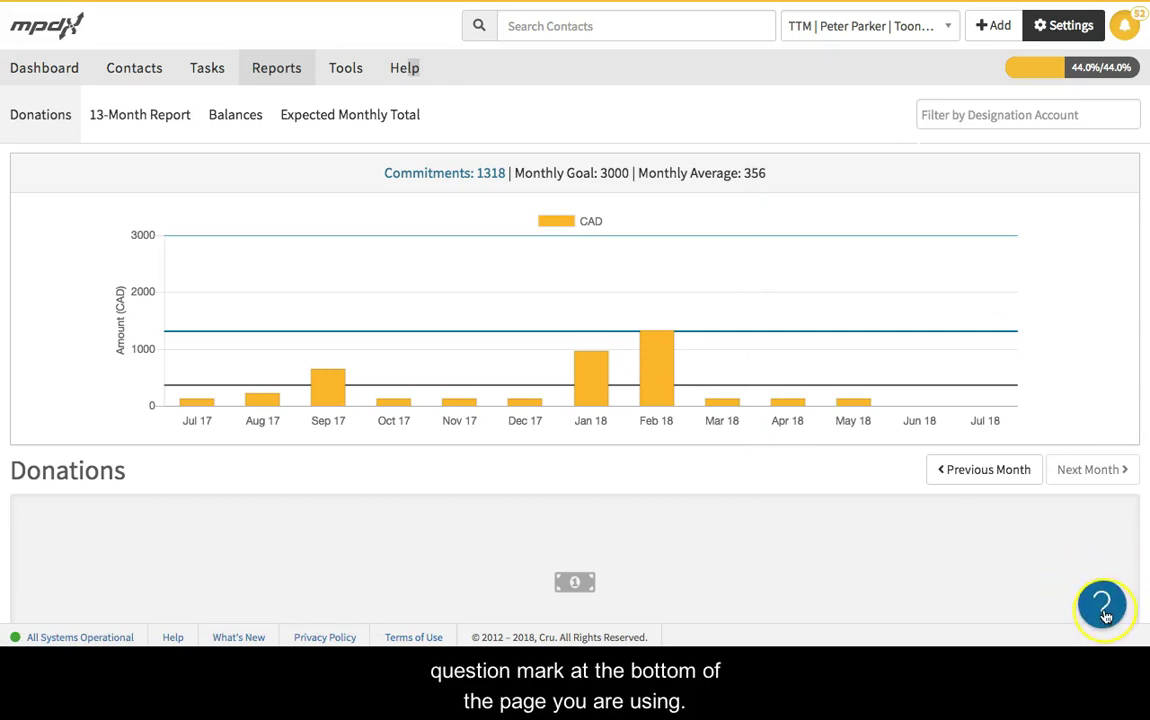
left_click(1104, 618)
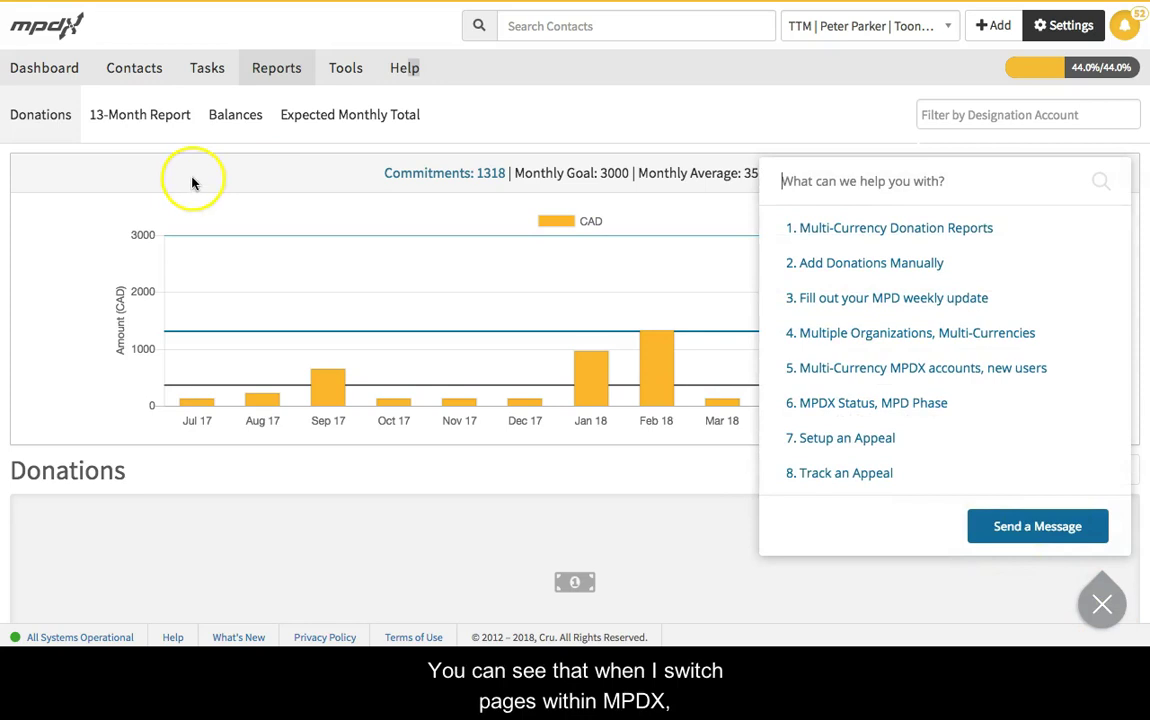
Switch to Contacts, then Tasks, and start a Send a Message form to support
left_click(140, 70)
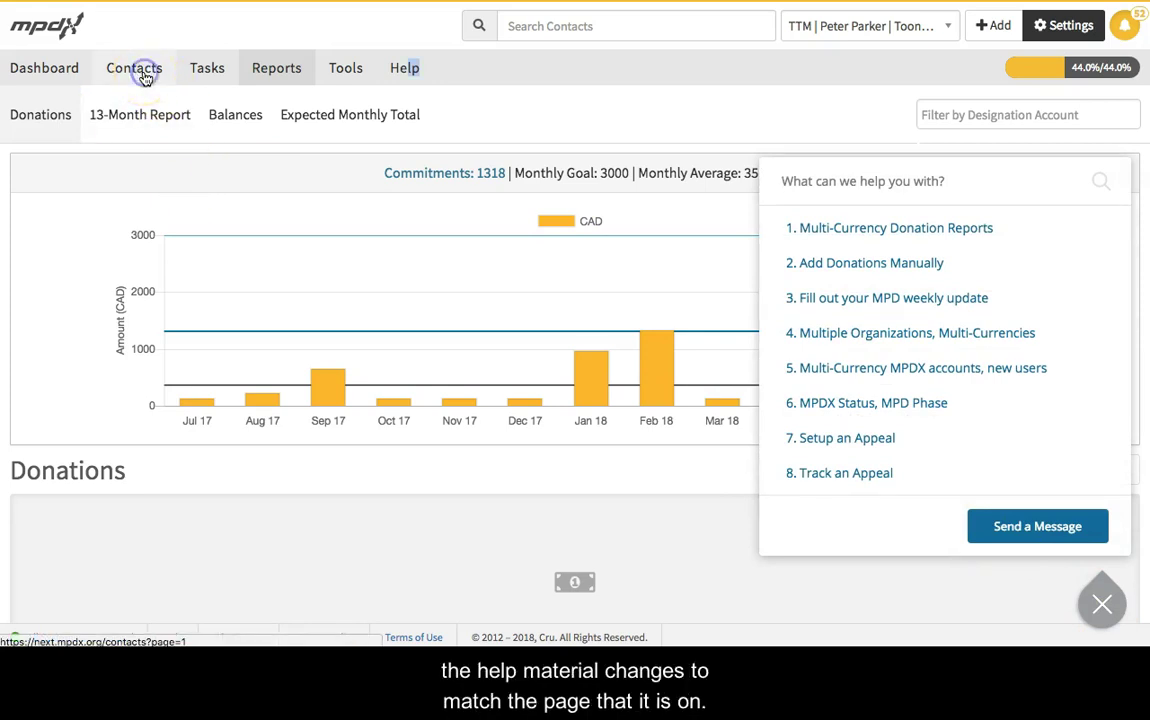
left_click(210, 65)
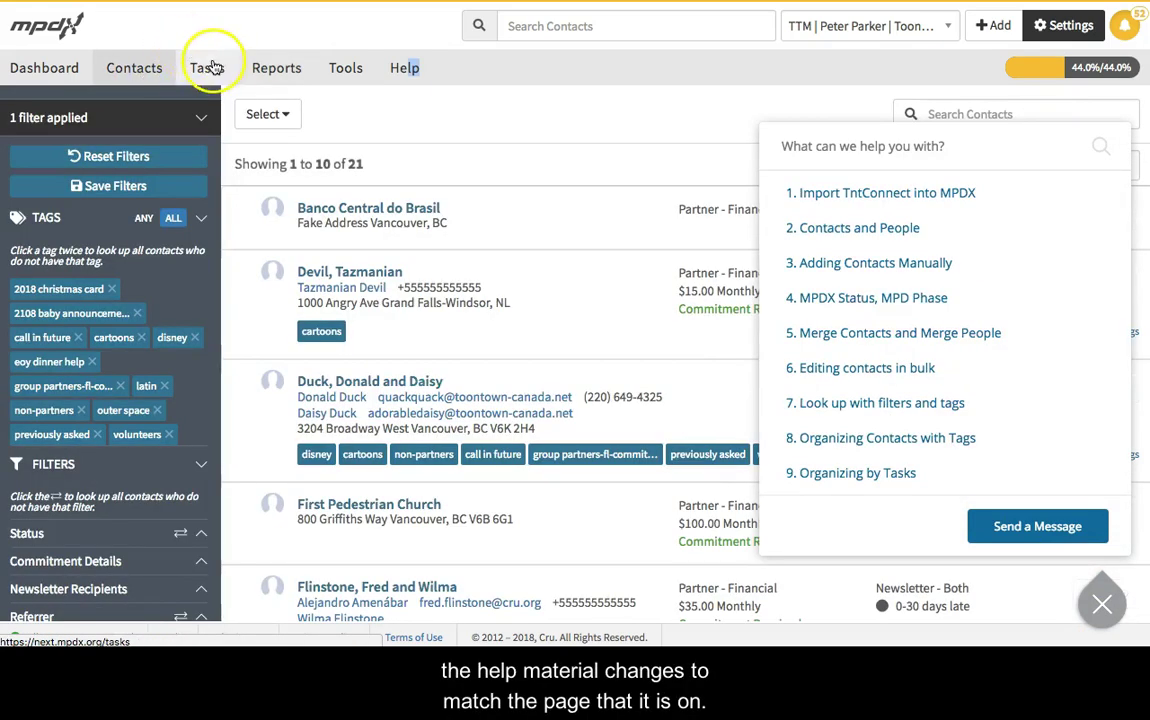
left_click(250, 62)
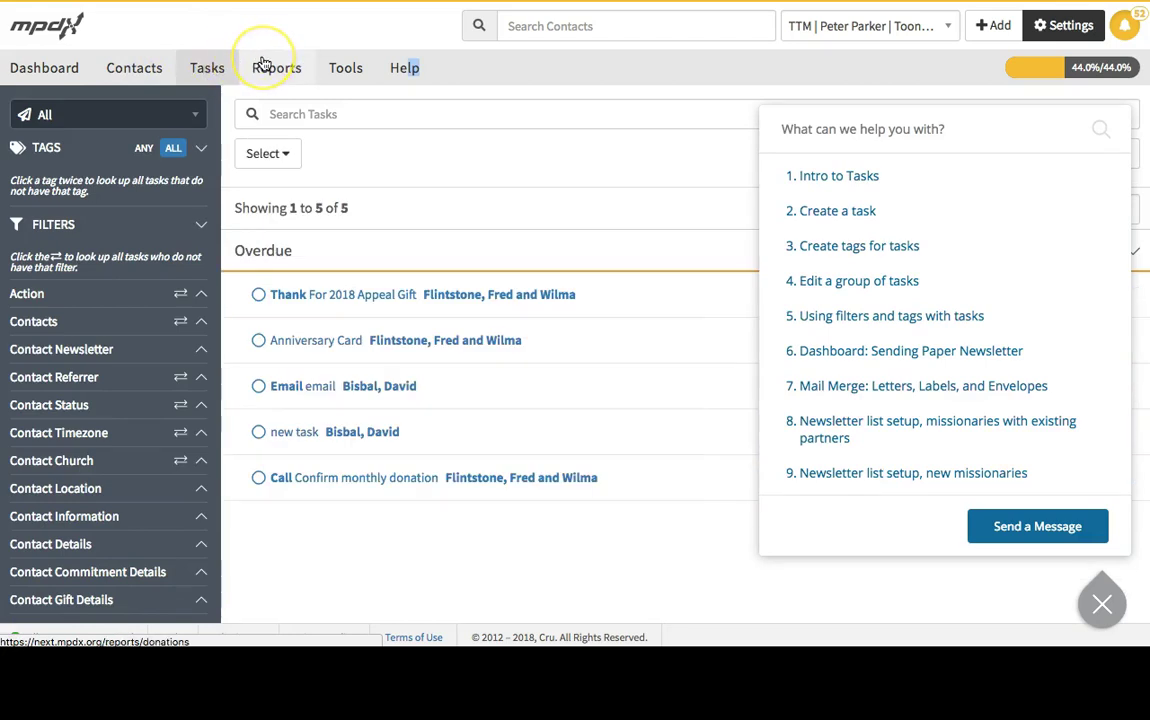
left_click(258, 63)
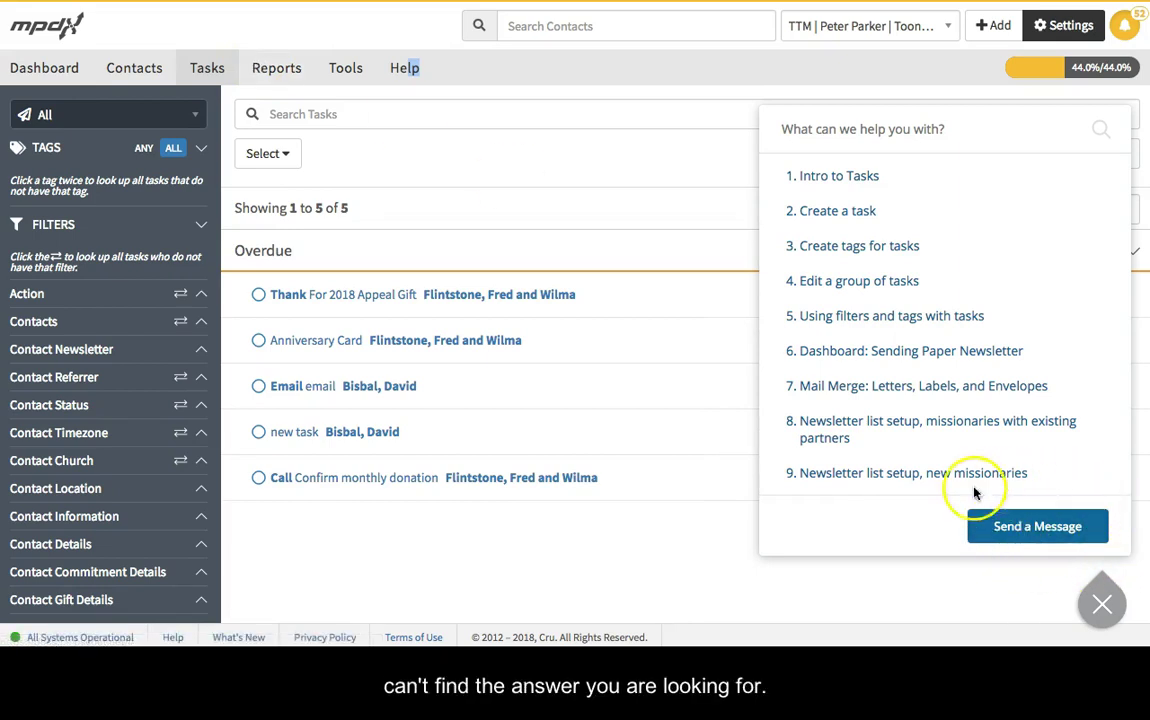
left_click(1050, 527)
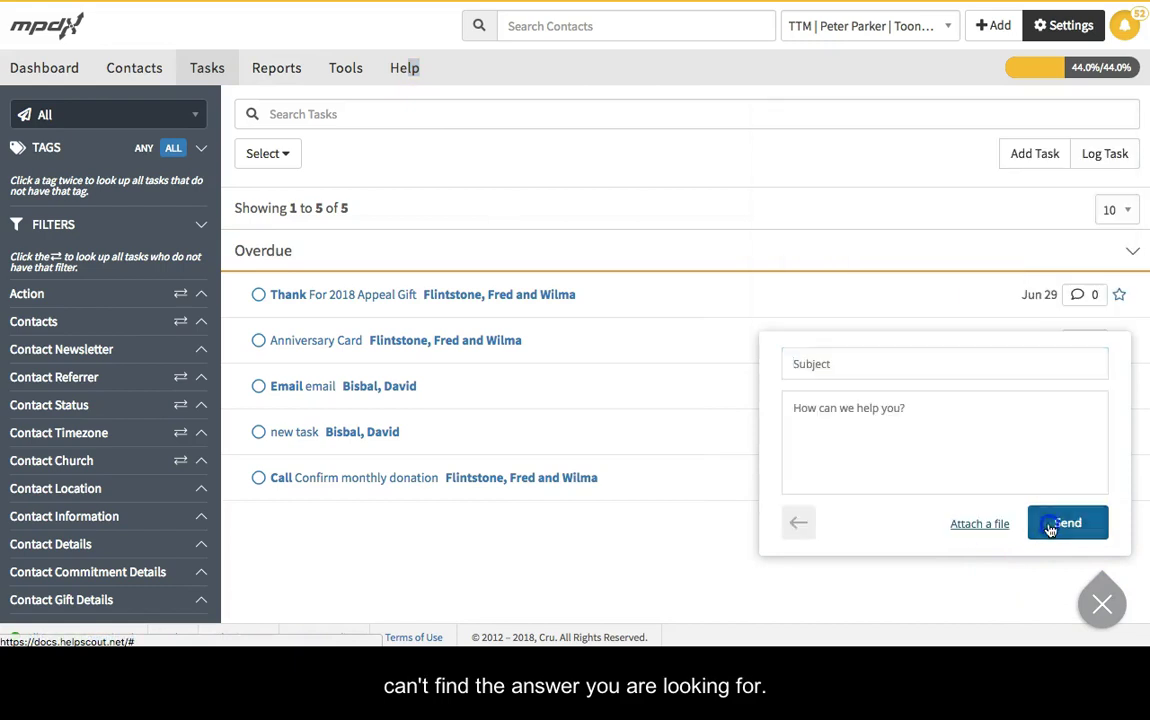
Close the help message form and check the goal progress tooltip at 44.0%
left_click(1102, 605)
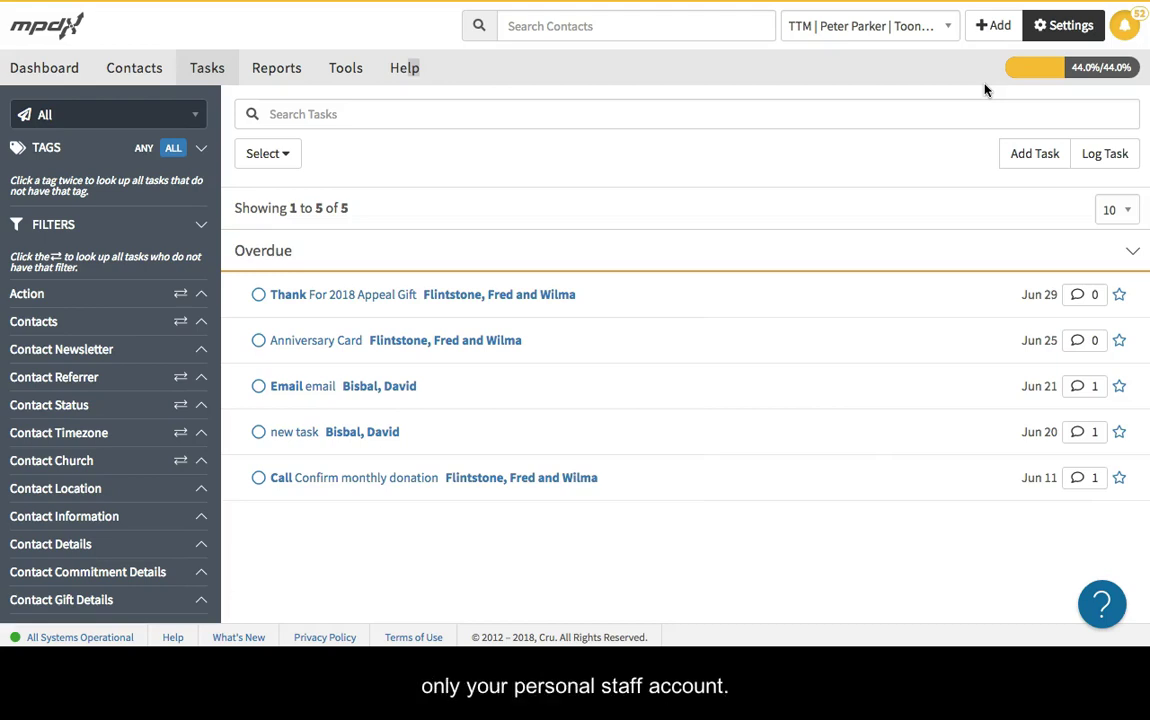
mouse_move(1100, 80)
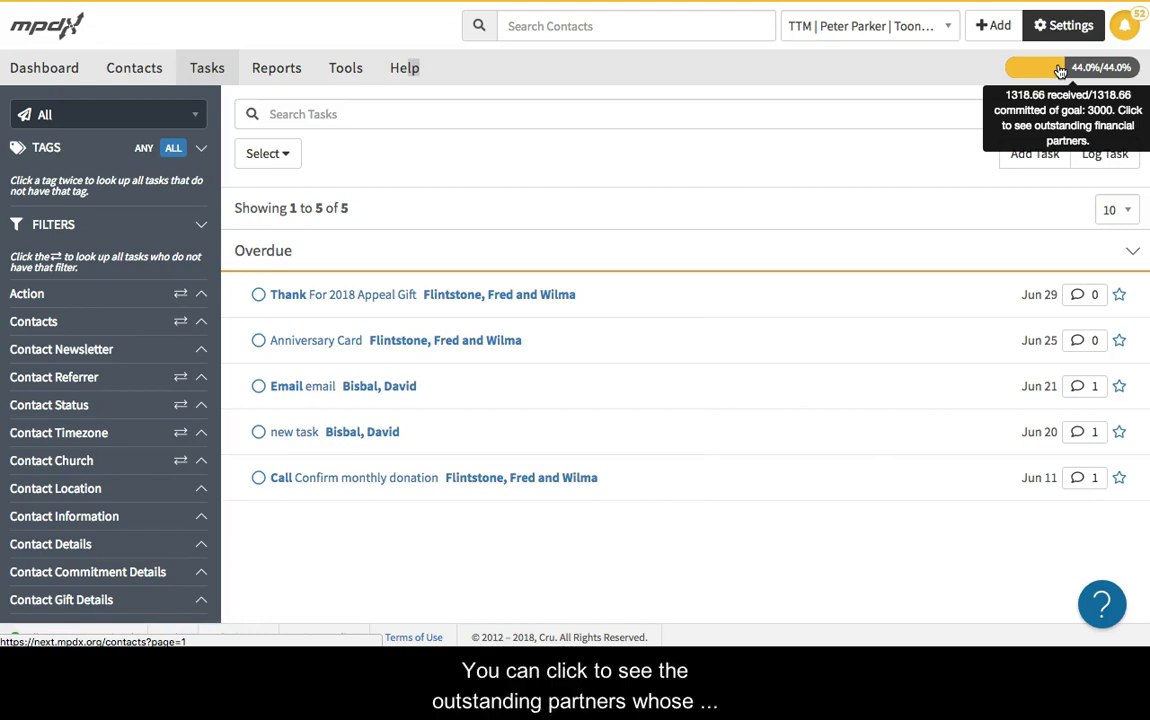
List the financial partners still outstanding toward the goal
left_click(1058, 68)
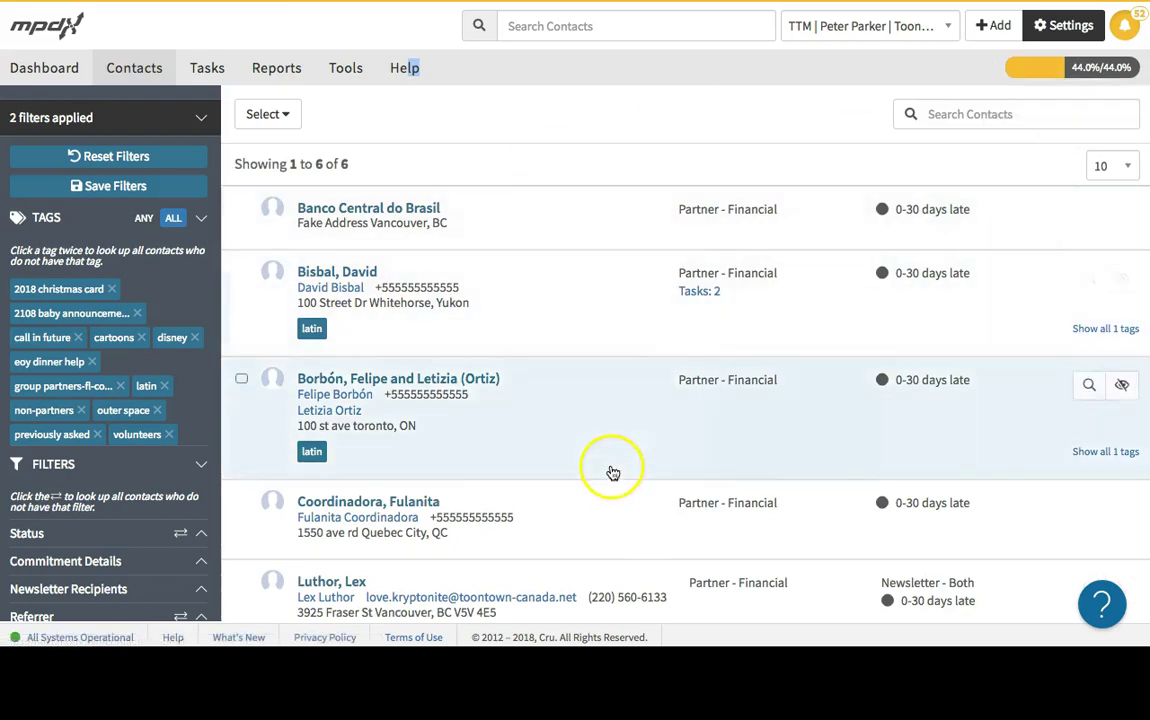
scroll(611, 467, "down", 2)
scroll(617, 462, "up", 2)
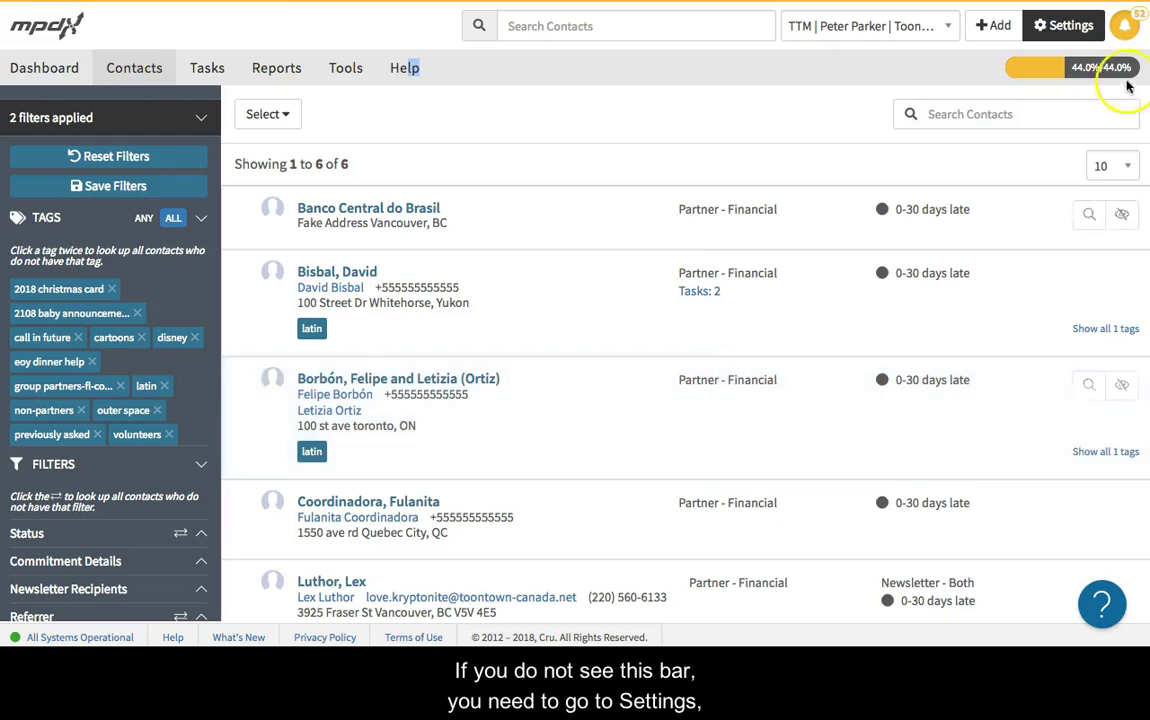
Expand and collapse the 3000 Monthly Goal in Settings > Preferences, then return to the Dashboard
left_click(1073, 30)
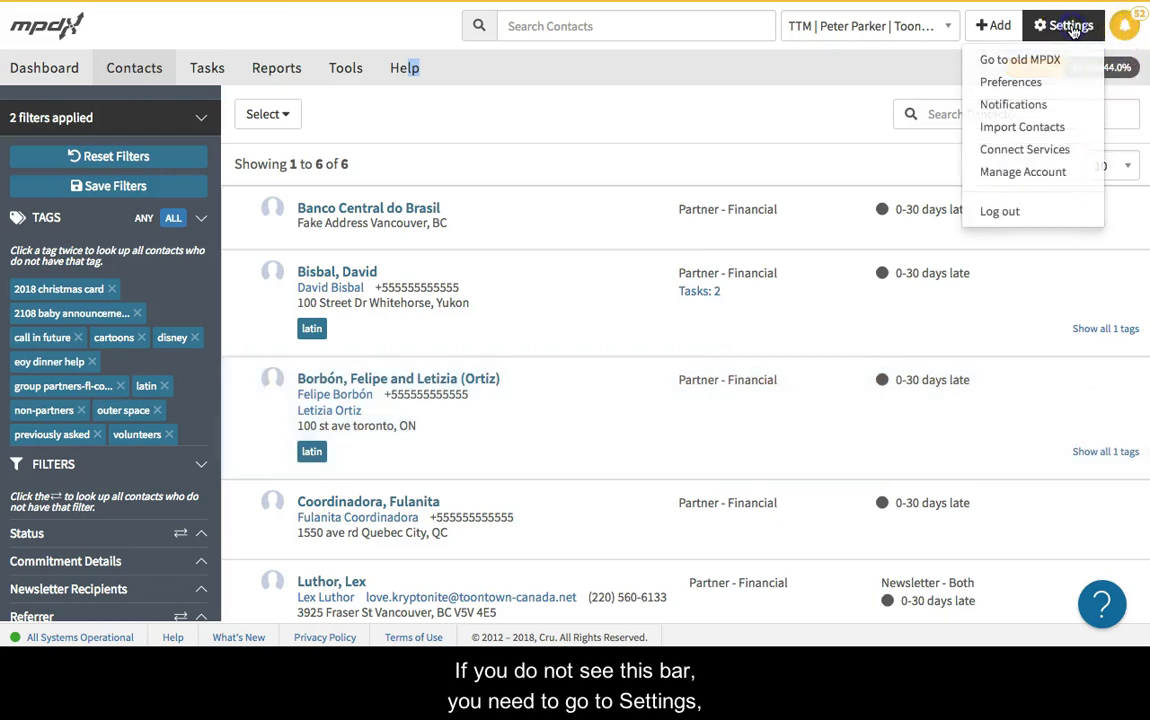
left_click(1066, 89)
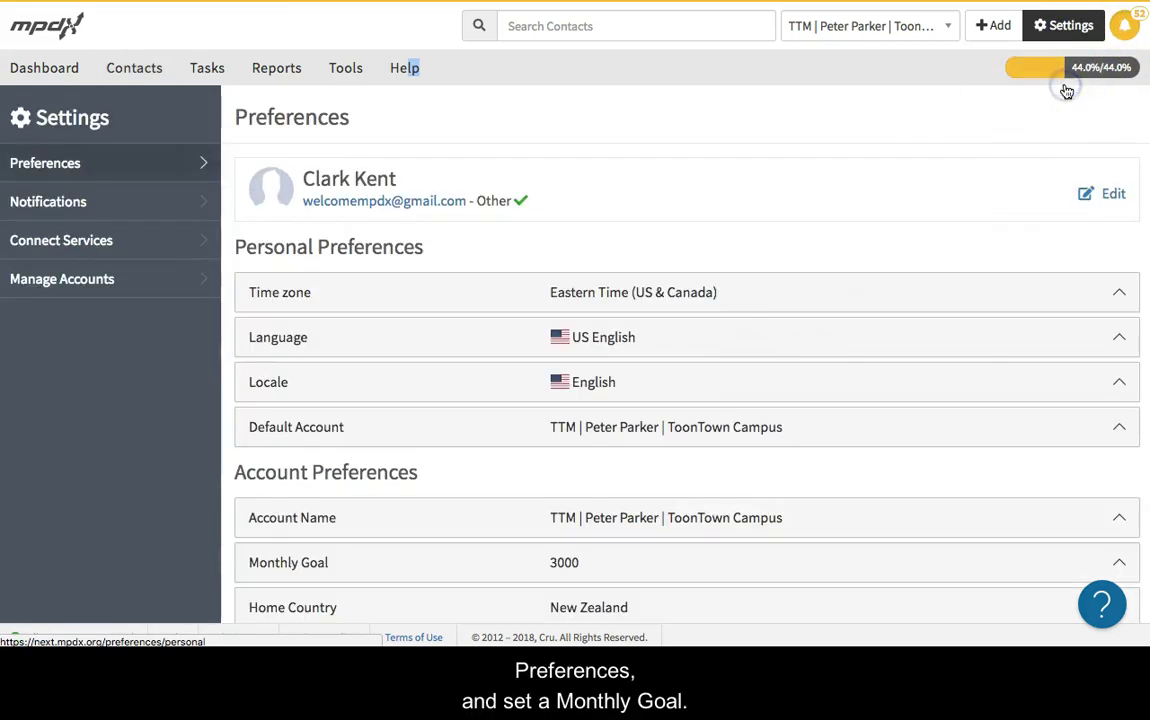
scroll(544, 354, "down", 2)
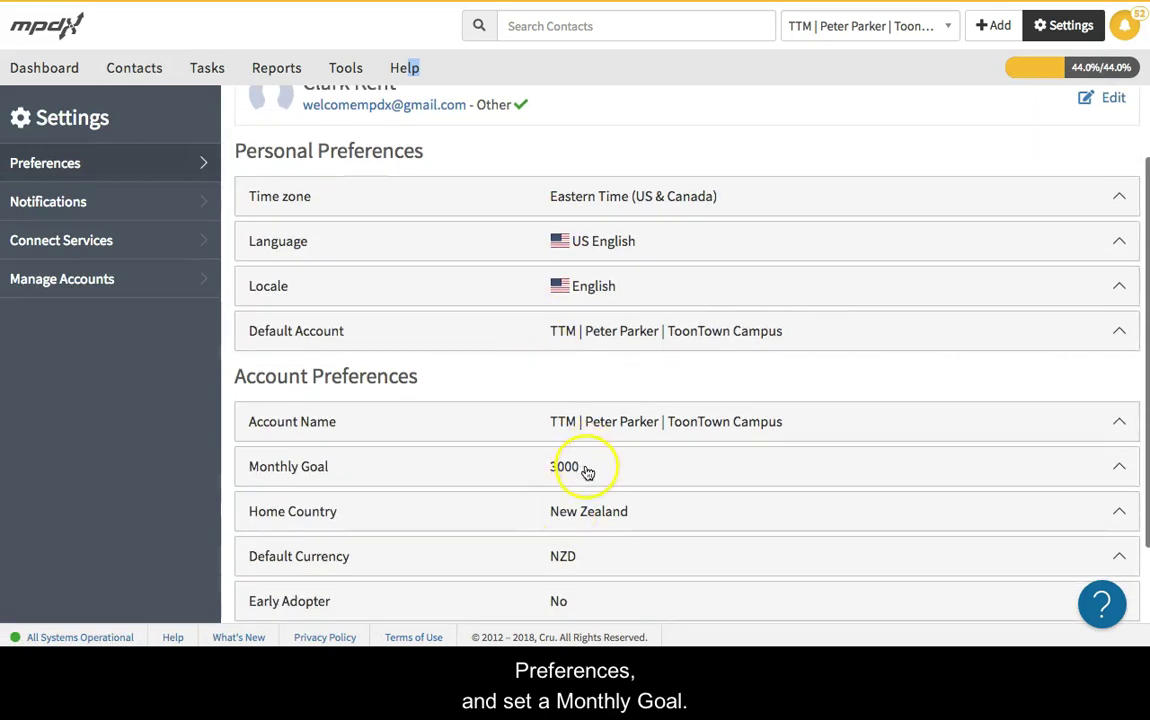
left_click(586, 467)
scroll(521, 486, "down", 2)
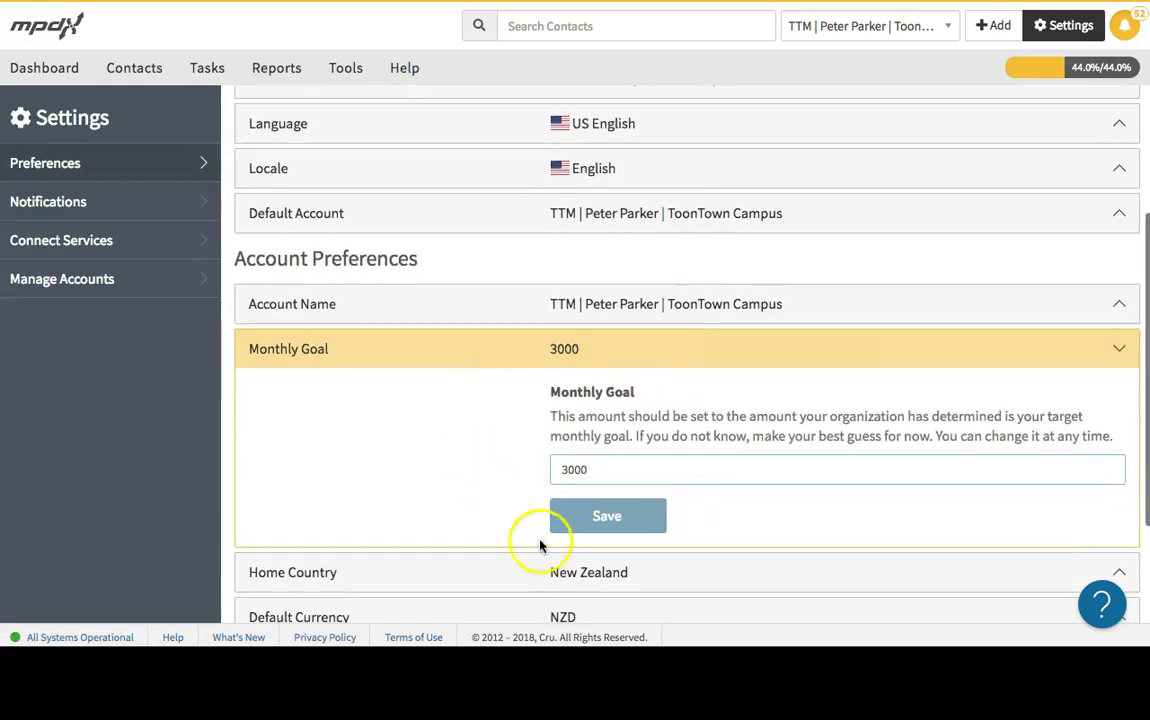
left_click(575, 355)
scroll(450, 300, "up", 4)
left_click(35, 14)
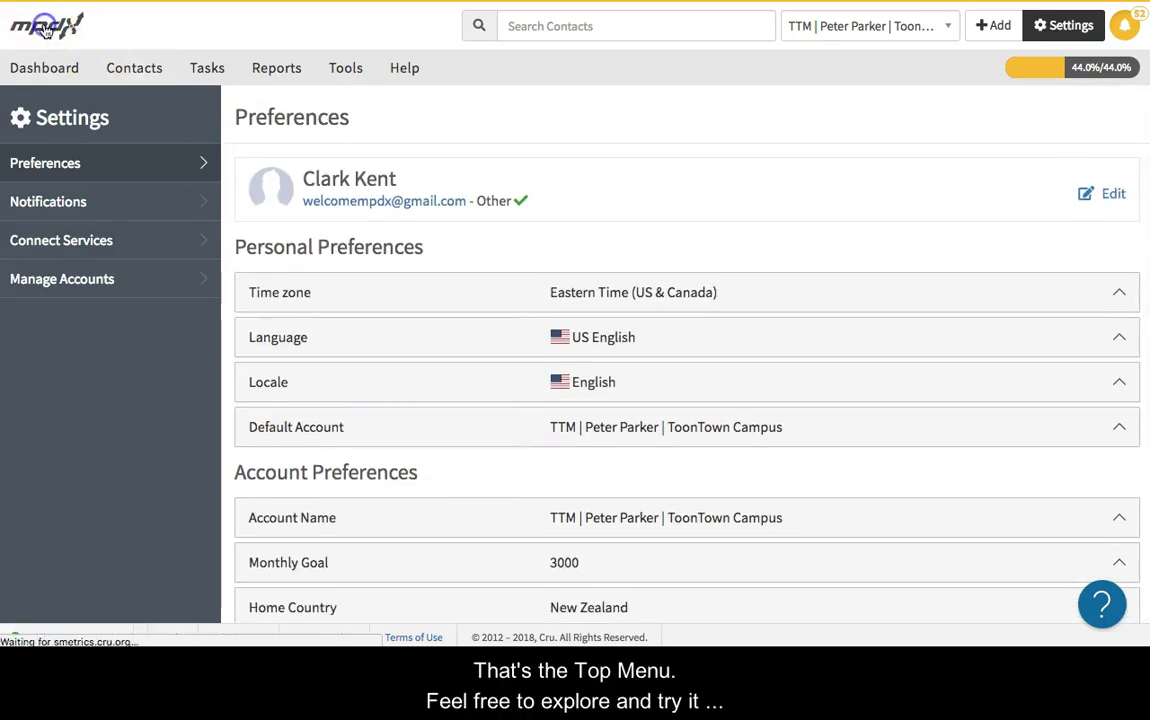